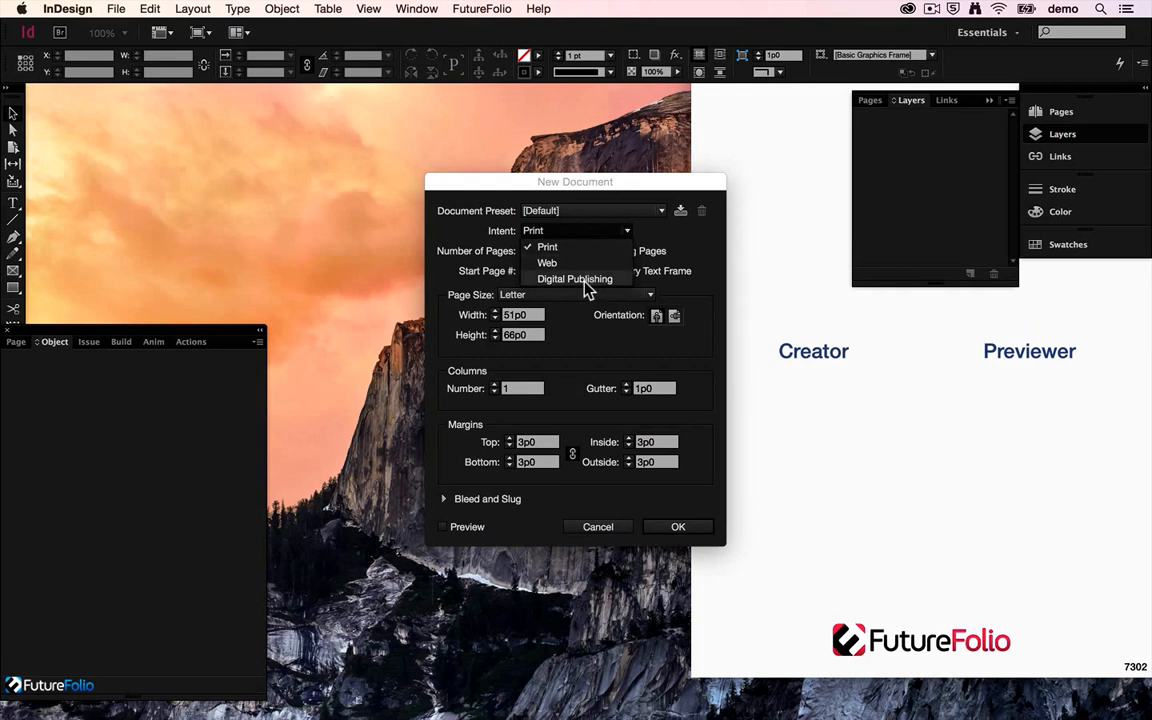
# Create a new Digital Publishing document at iPad size in portrait orientation, 768 × 1024 px.
pyautogui.click(584, 280)
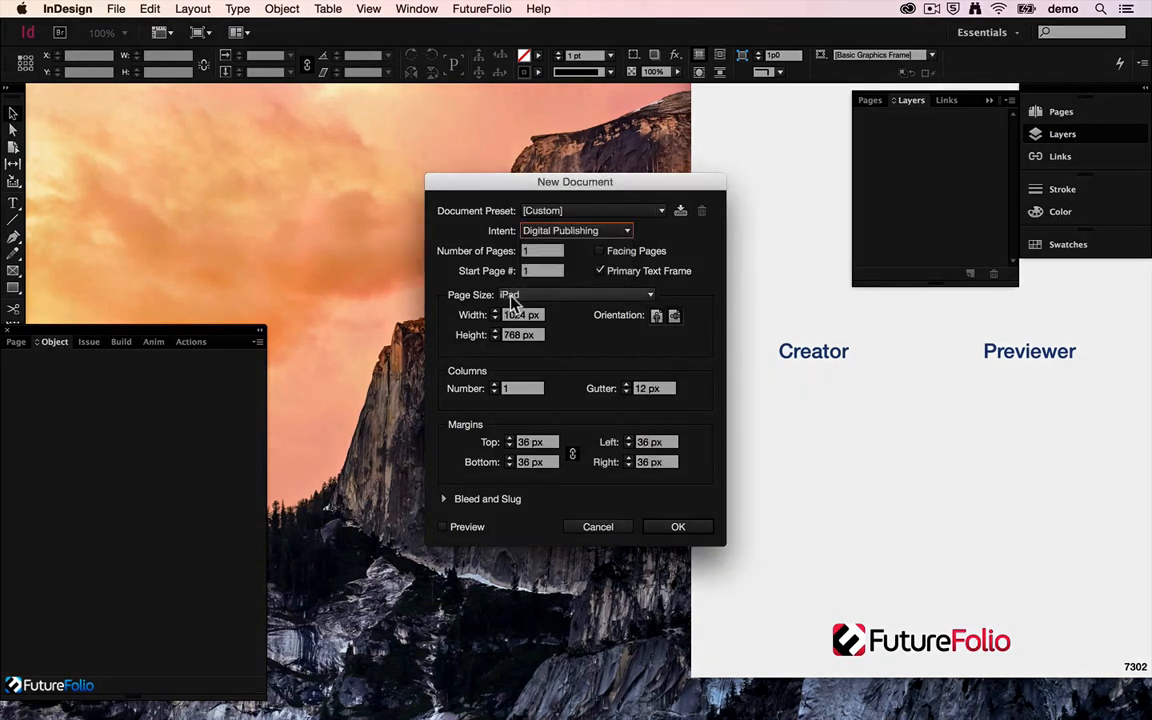
pyautogui.click(656, 315)
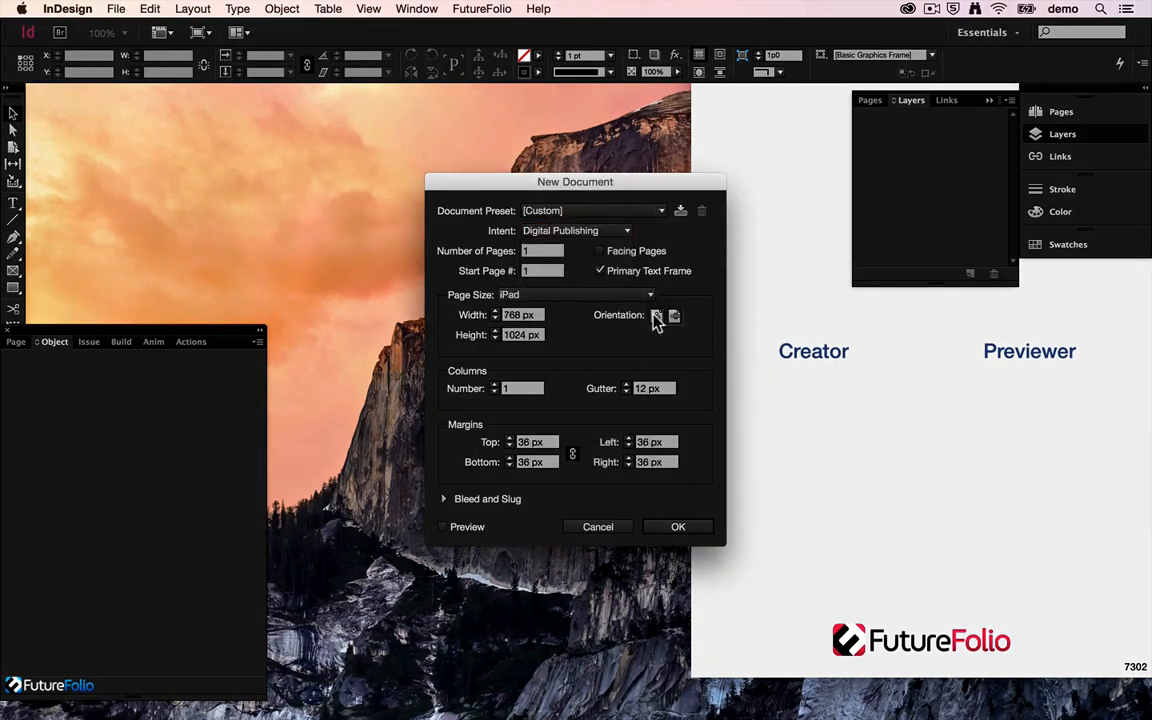
pyautogui.click(697, 530)
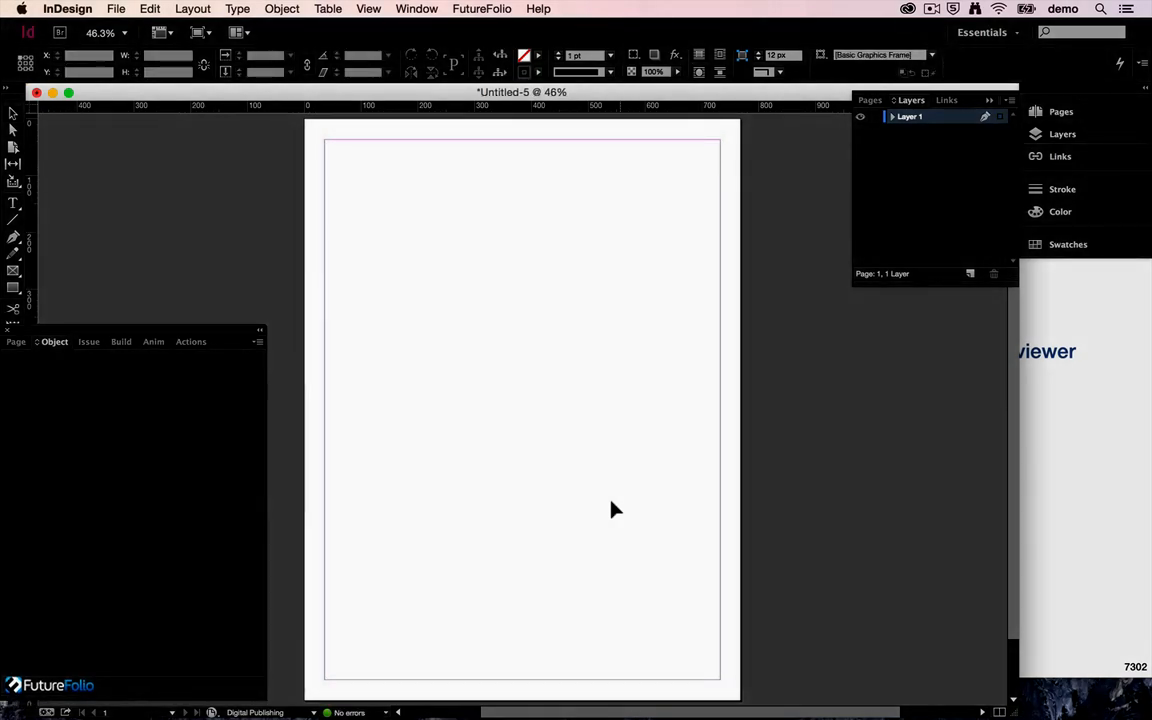
# Place A.jpg from the Assets folder across the full page width, 768 px wide and about 419 px high.
pyautogui.press('super+d')
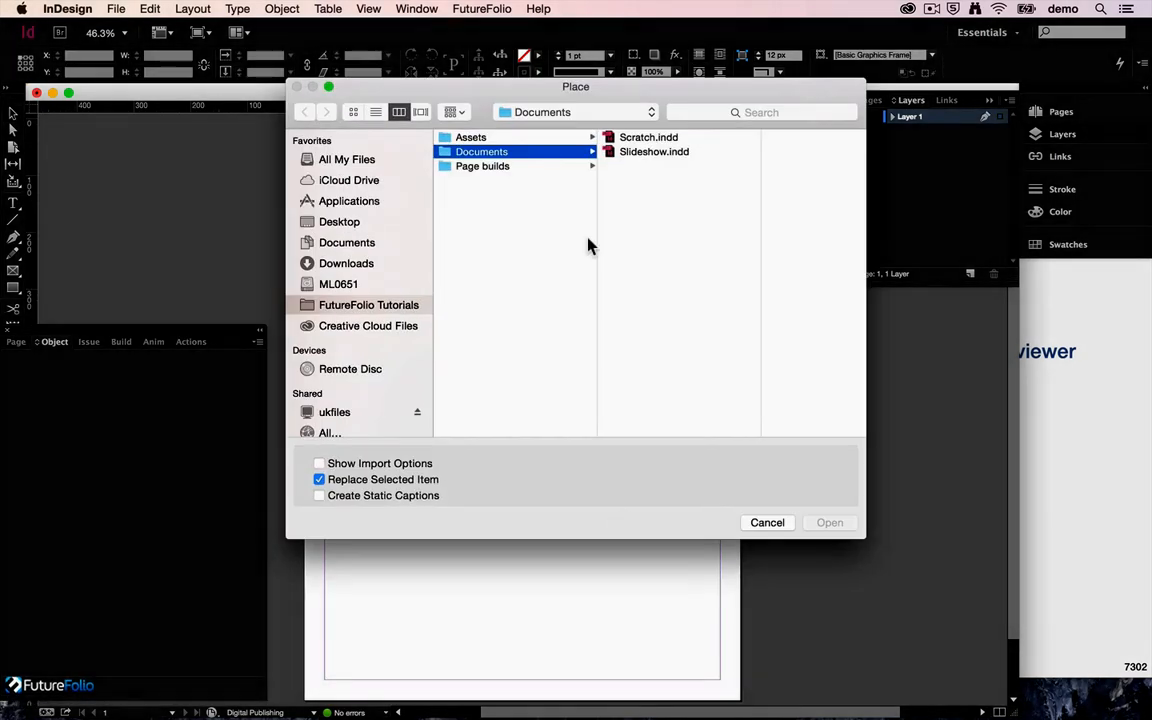
pyautogui.click(484, 138)
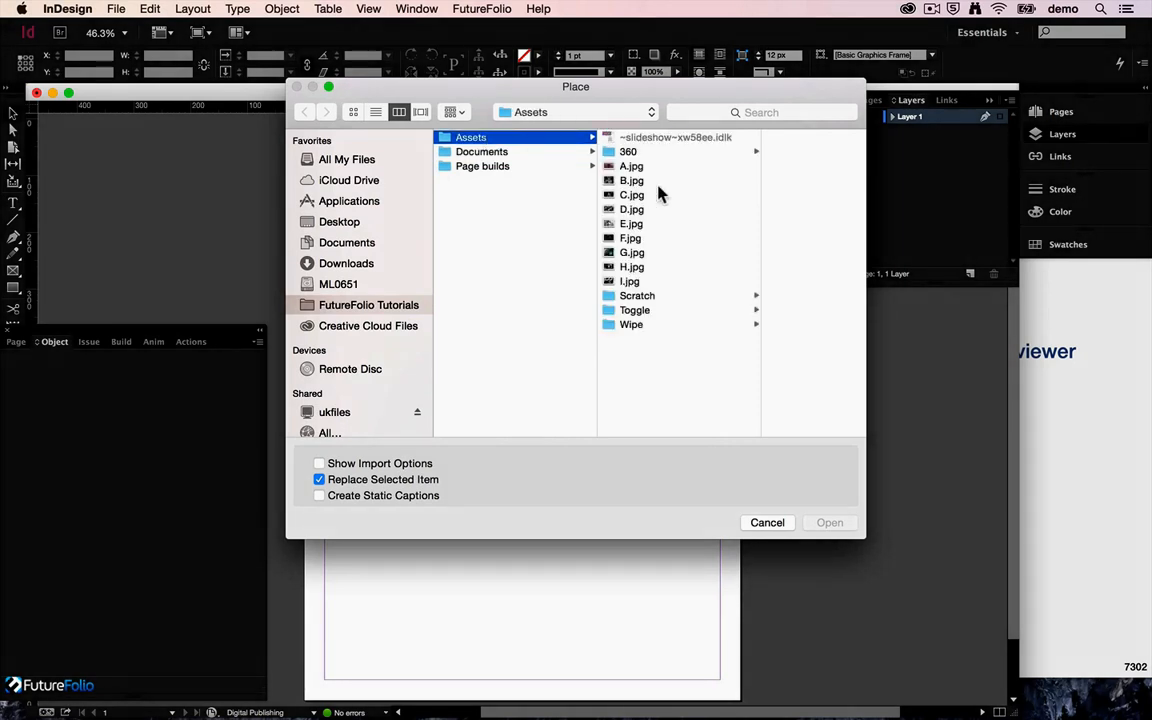
pyautogui.doubleClick(648, 168)
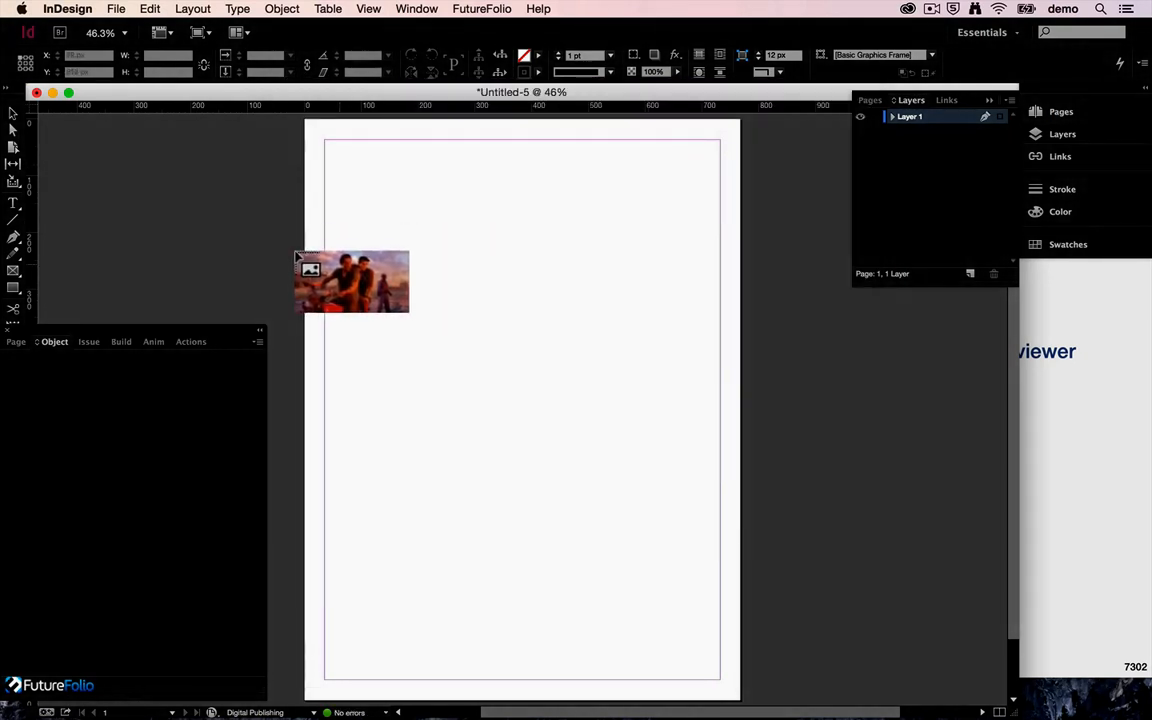
pyautogui.moveTo(304, 267); pyautogui.dragTo(735, 486)
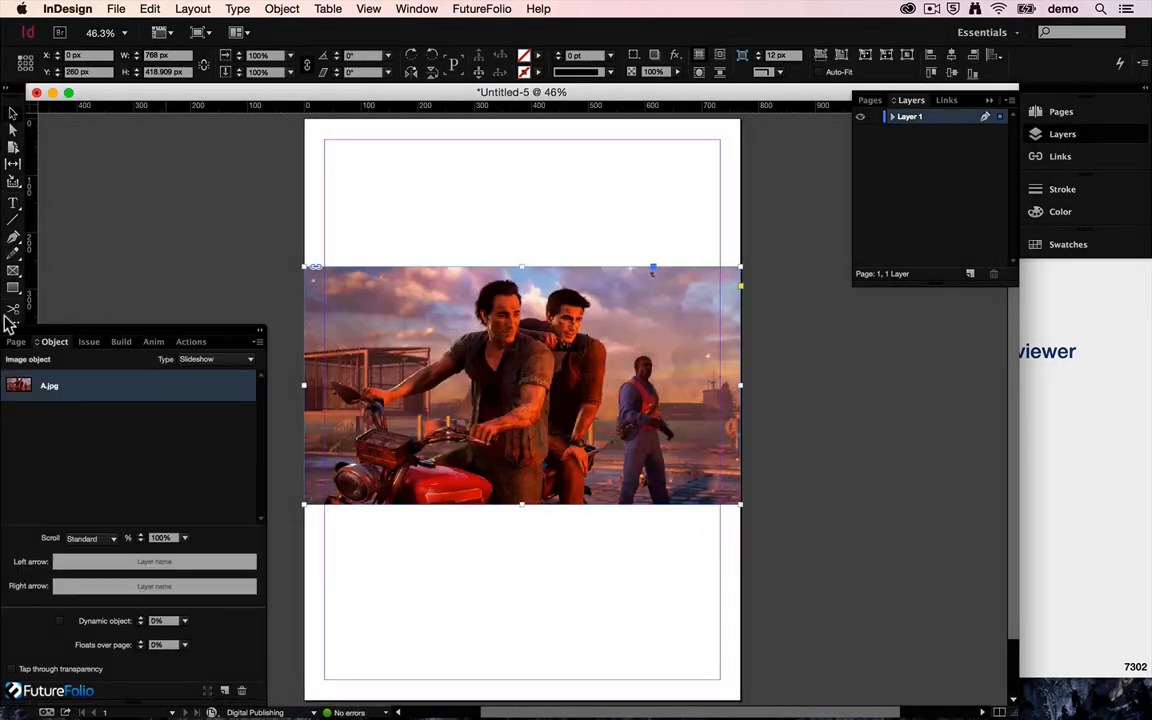
# Add the images B.jpg through F.jpg from the Assets folder to the placed image object.
pyautogui.click(224, 690)
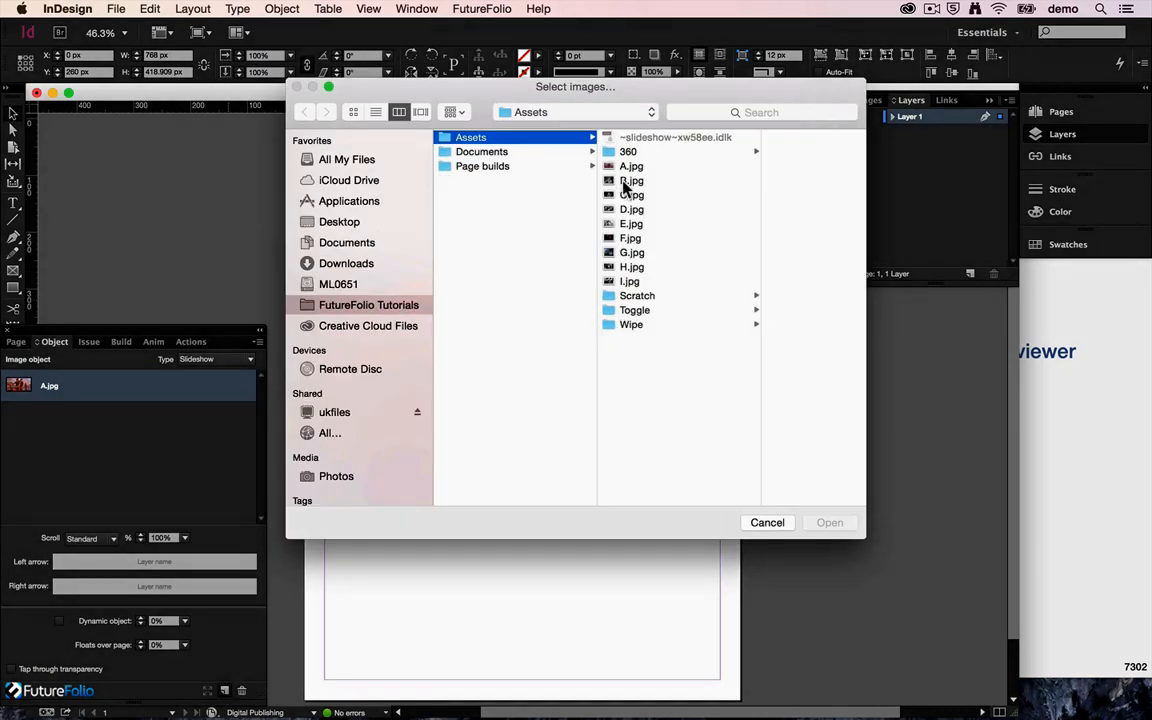
pyautogui.click(630, 181)
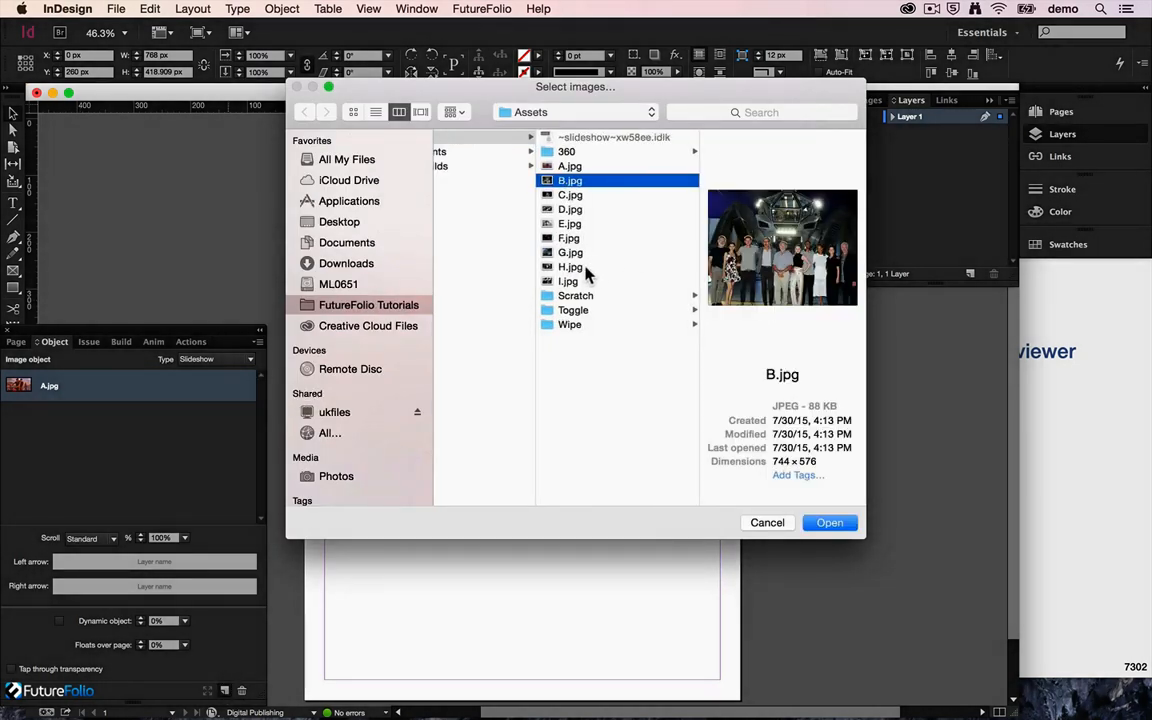
pyautogui.keyDown('shift'); pyautogui.click(585, 240); pyautogui.keyUp('shift')
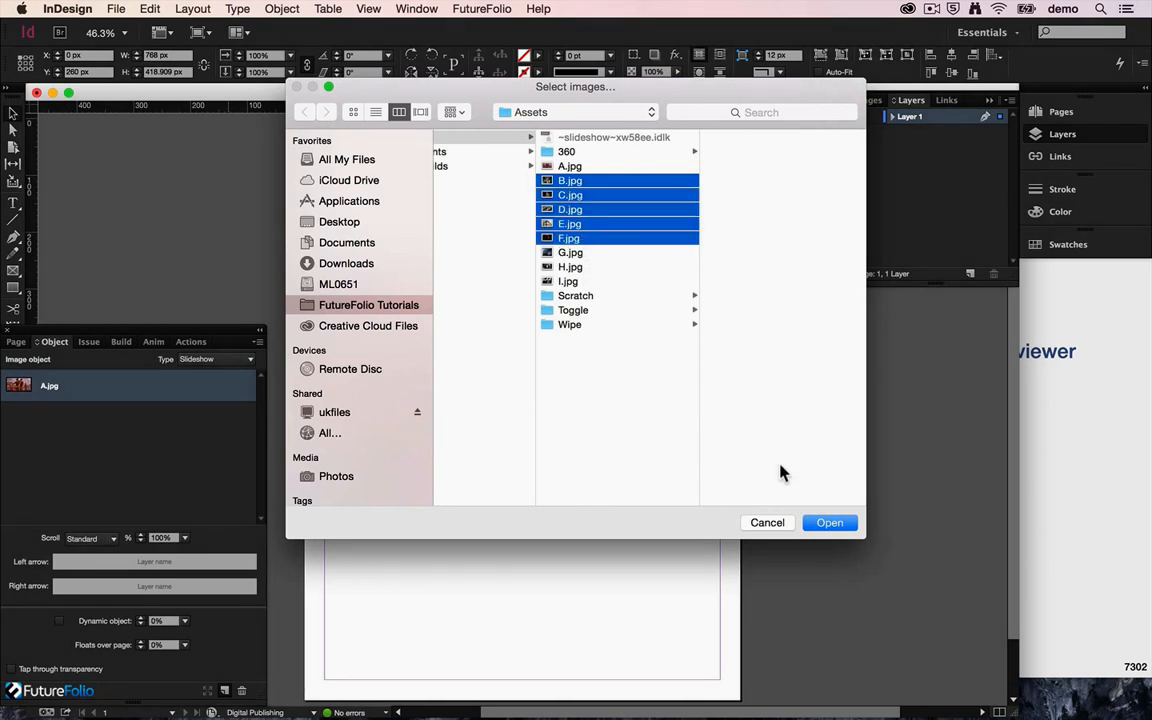
pyautogui.click(830, 523)
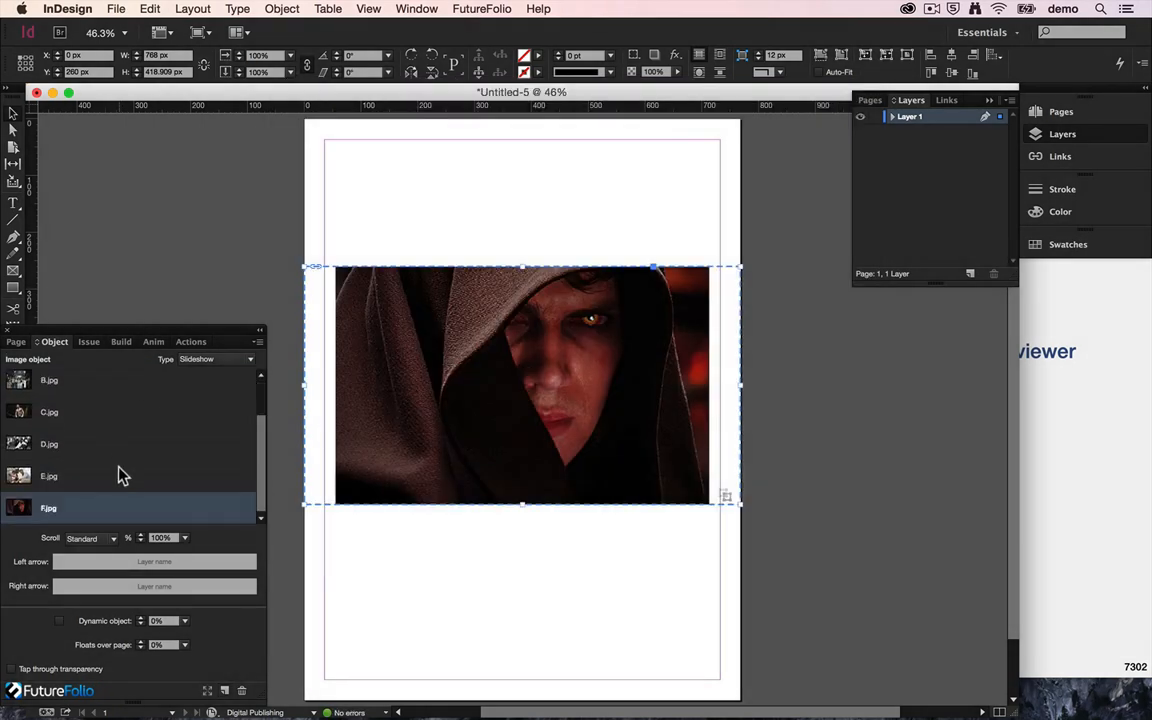
# Make A.jpg the displayed image and change the image object's type to Carousel.
pyautogui.click(110, 398)
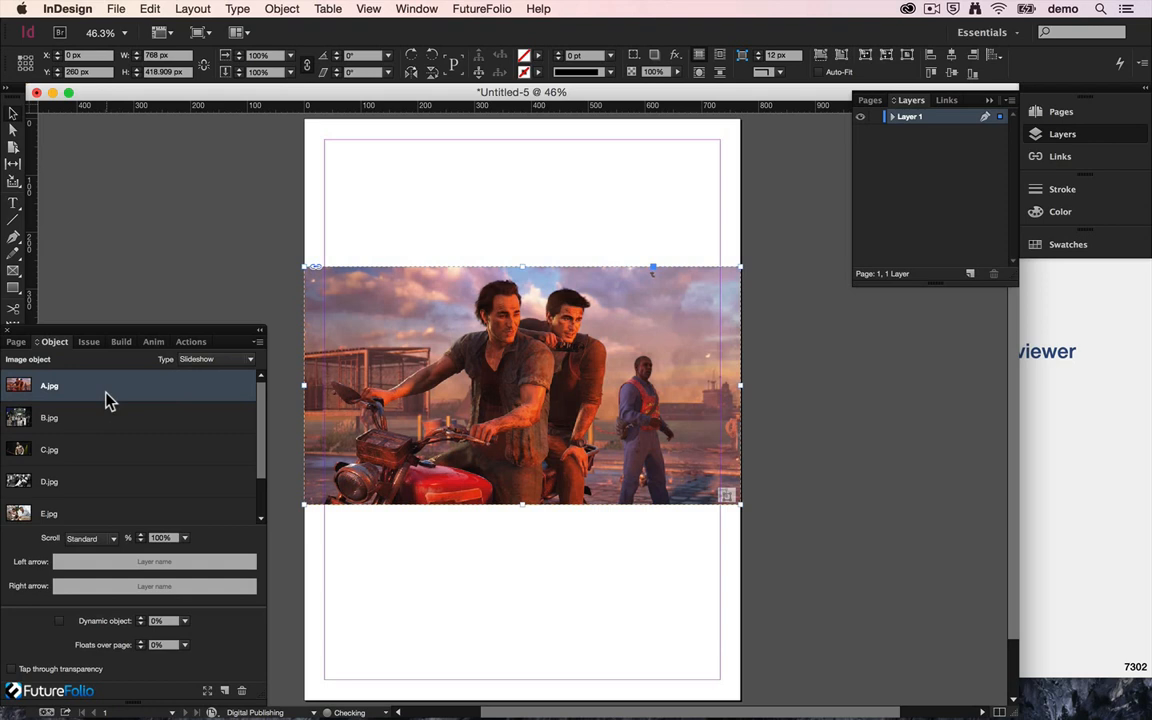
pyautogui.click(239, 359)
pyautogui.click(234, 471)
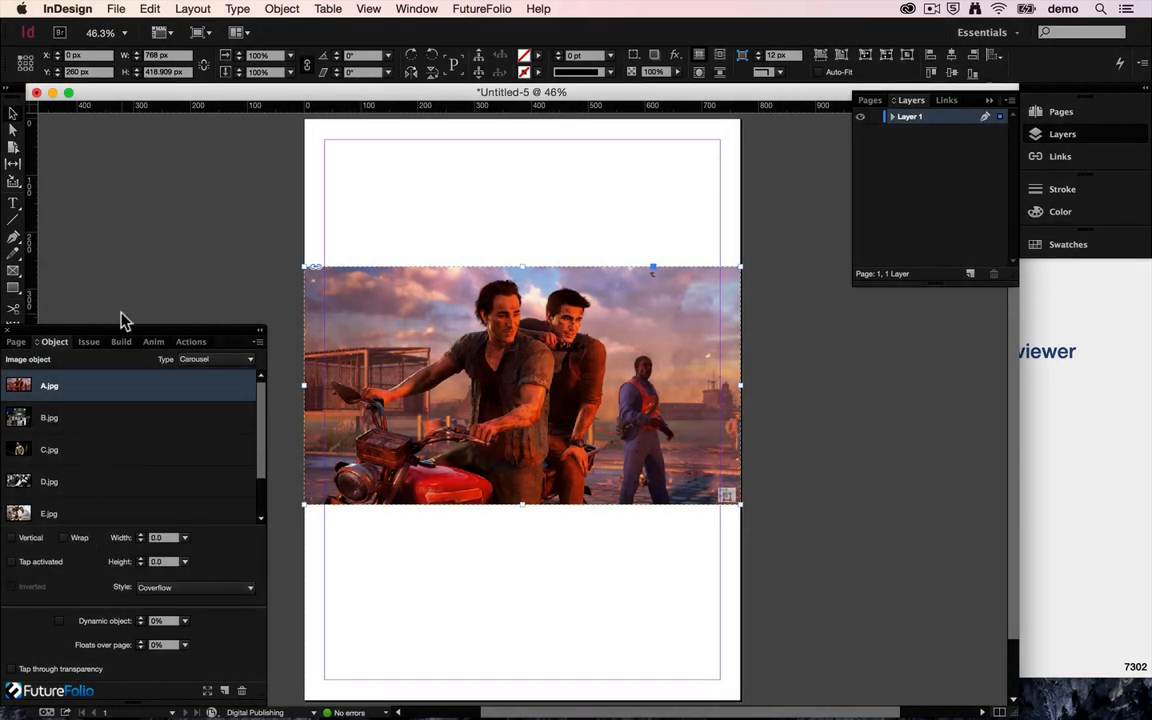
# Try to build the document to the simulator, and save it as Carousel in the Documents folder.
pyautogui.click(121, 342)
pyautogui.click(149, 473)
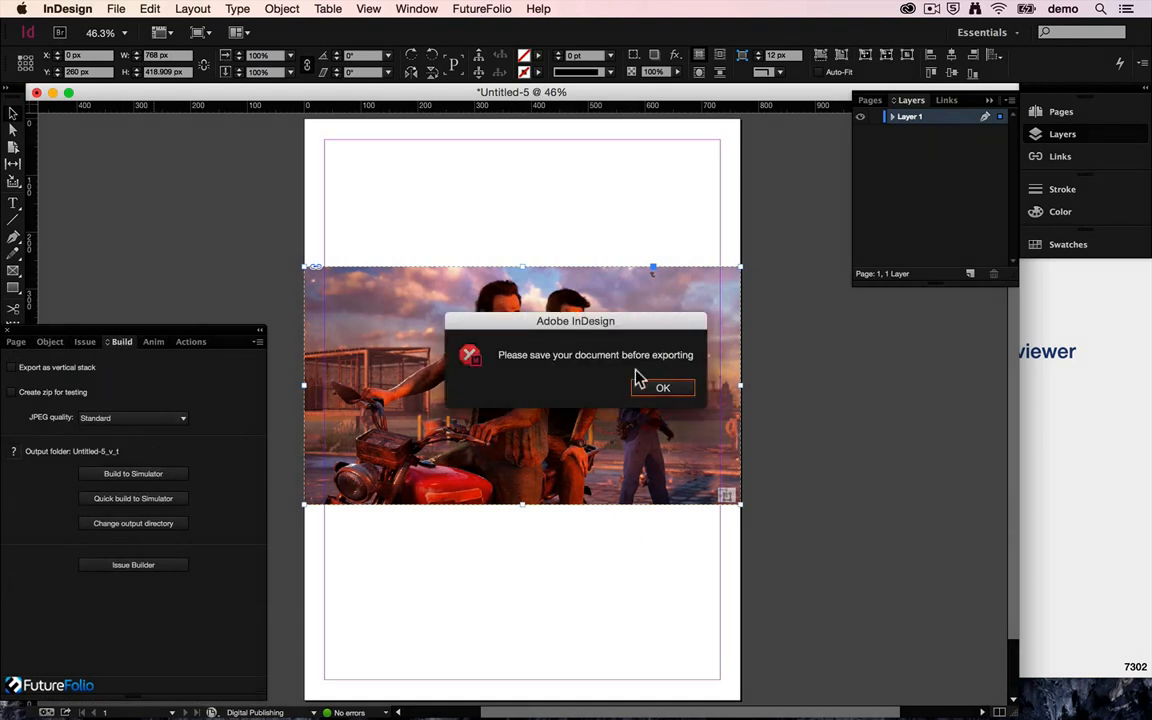
pyautogui.click(662, 390)
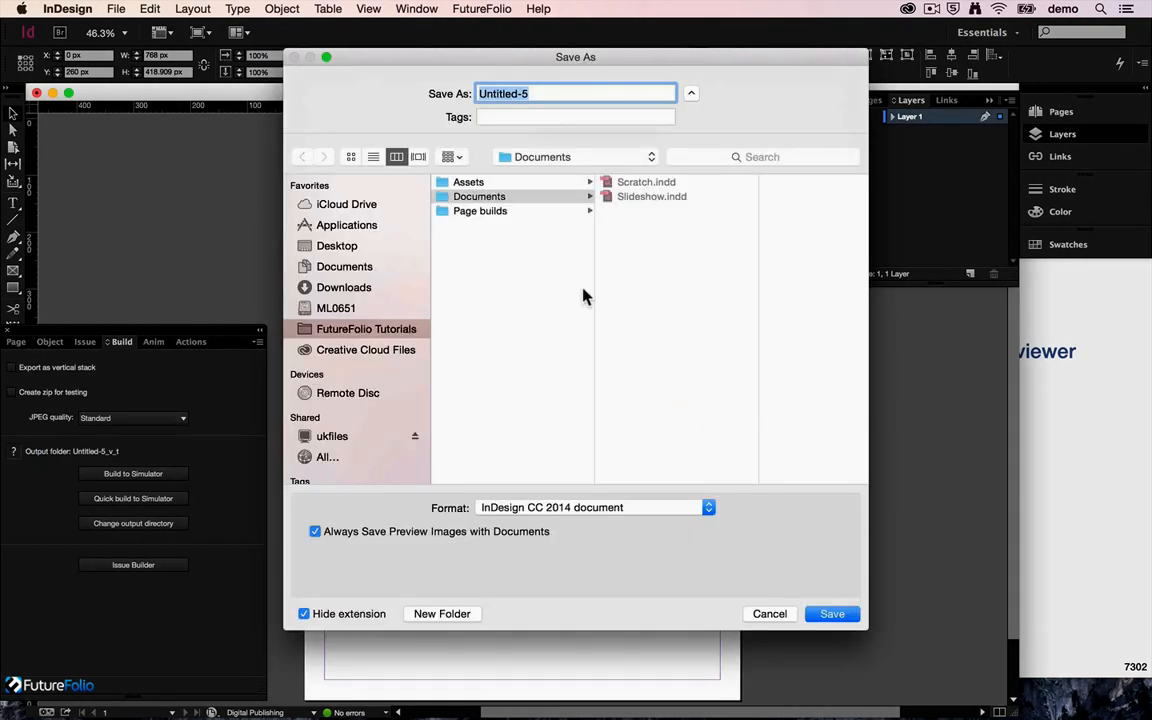
pyautogui.write('Carousel')
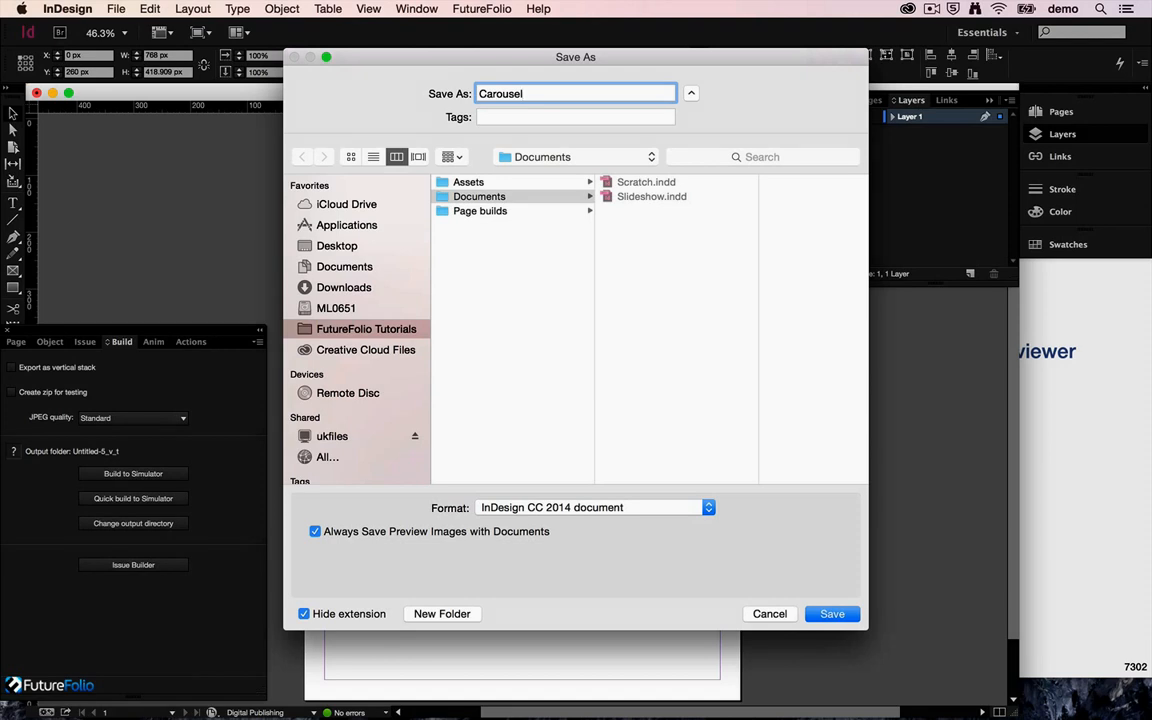
pyautogui.press('Return')
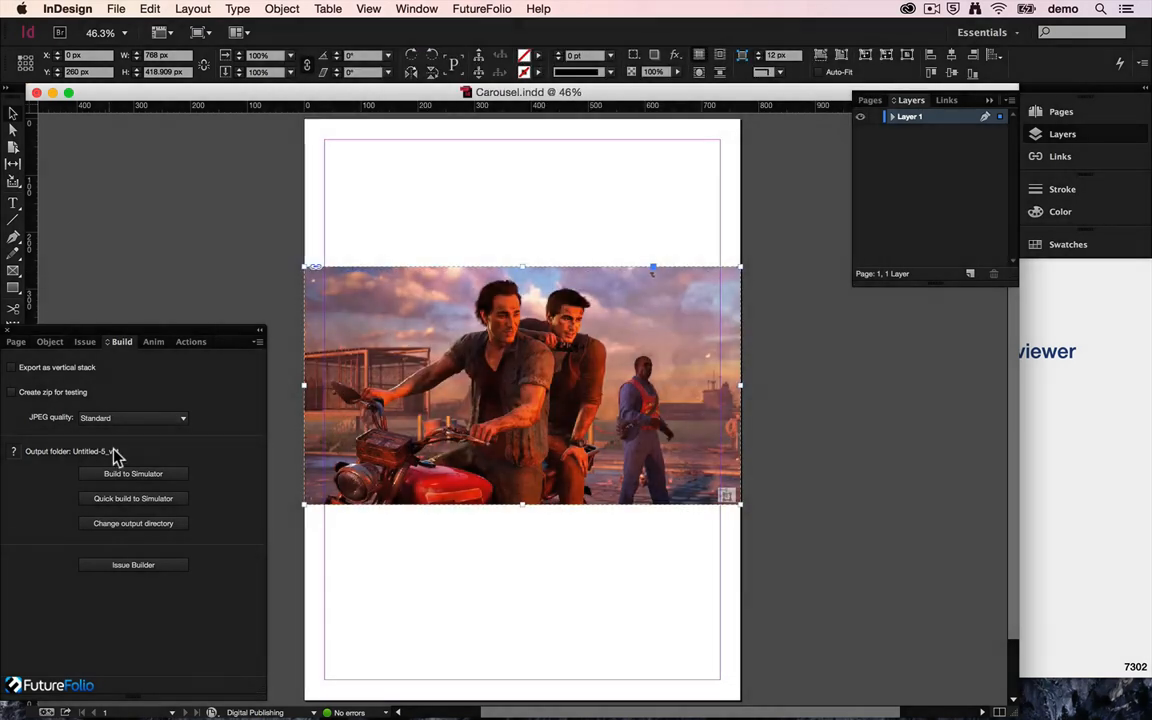
# Build the document to the simulator, open Carousel_v_t in the Previewer and try swiping the carousel.
pyautogui.click(123, 478)
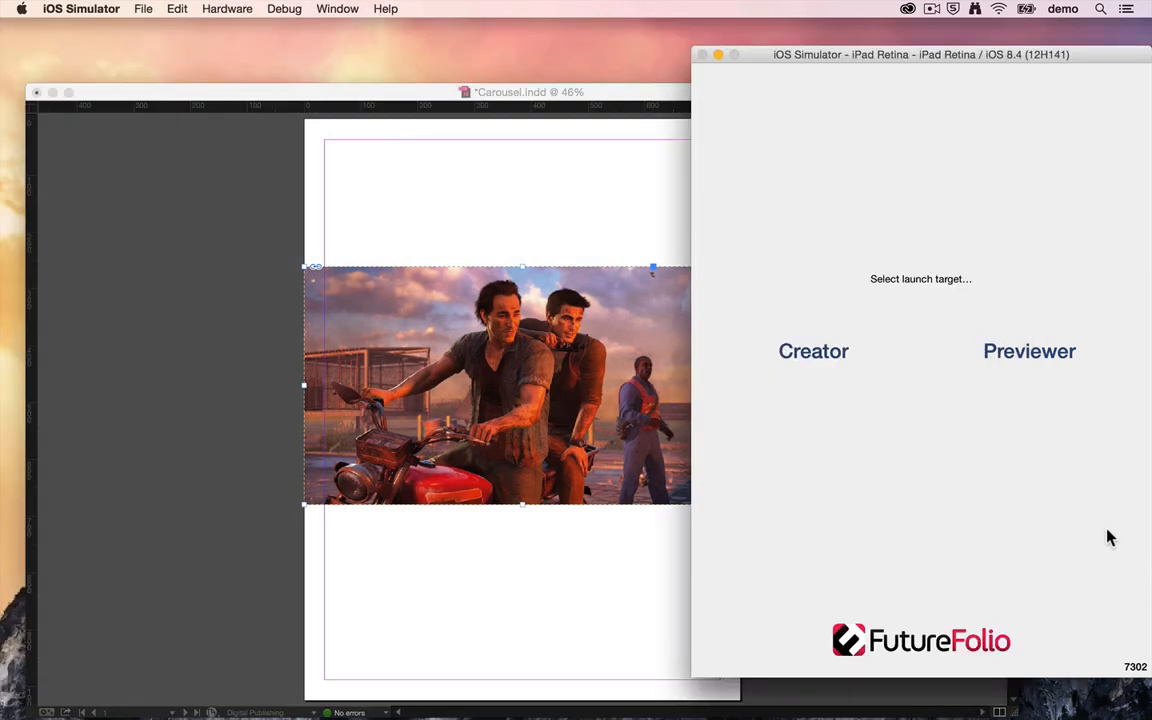
pyautogui.click(1052, 352)
pyautogui.click(1077, 90)
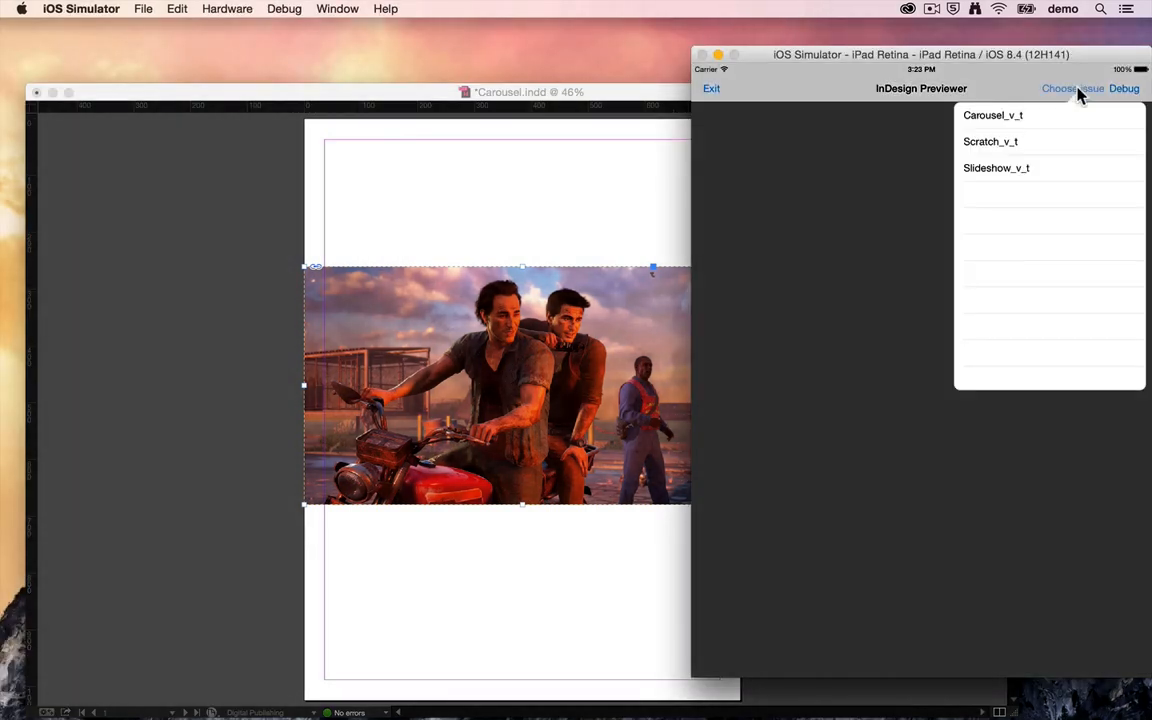
pyautogui.click(1036, 118)
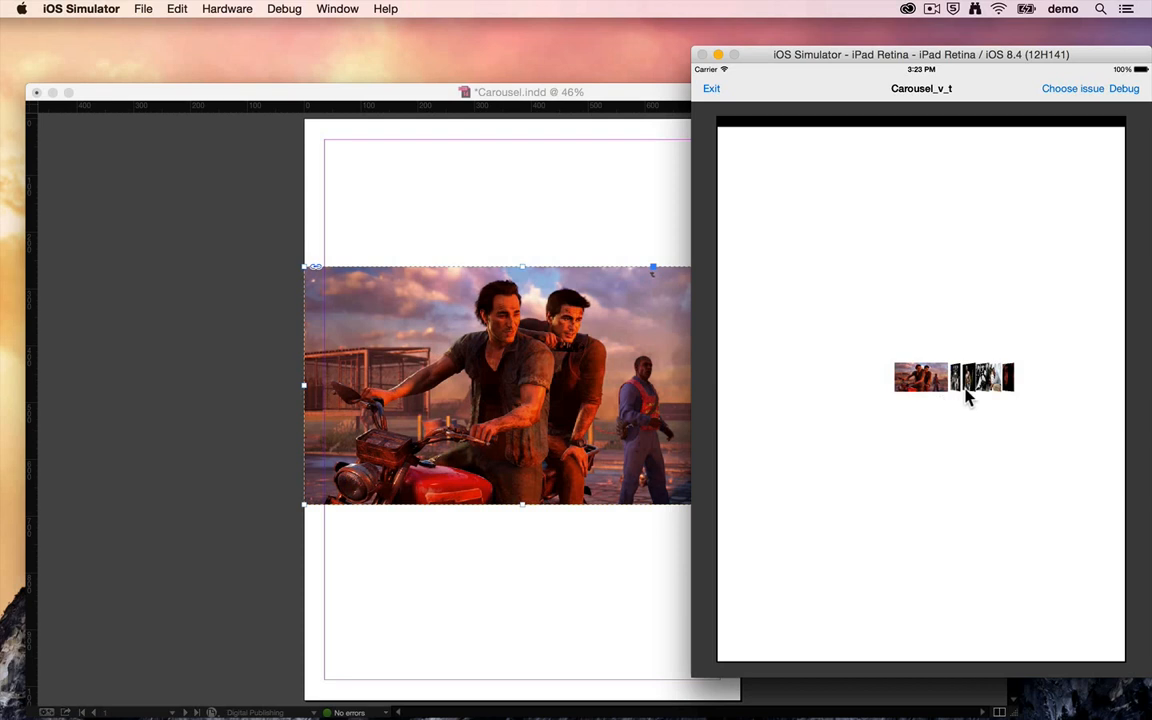
pyautogui.moveTo(974, 387)
pyautogui.mouseDown()
pyautogui.moveTo(867, 387)
pyautogui.moveTo(987, 382)
pyautogui.mouseUp()
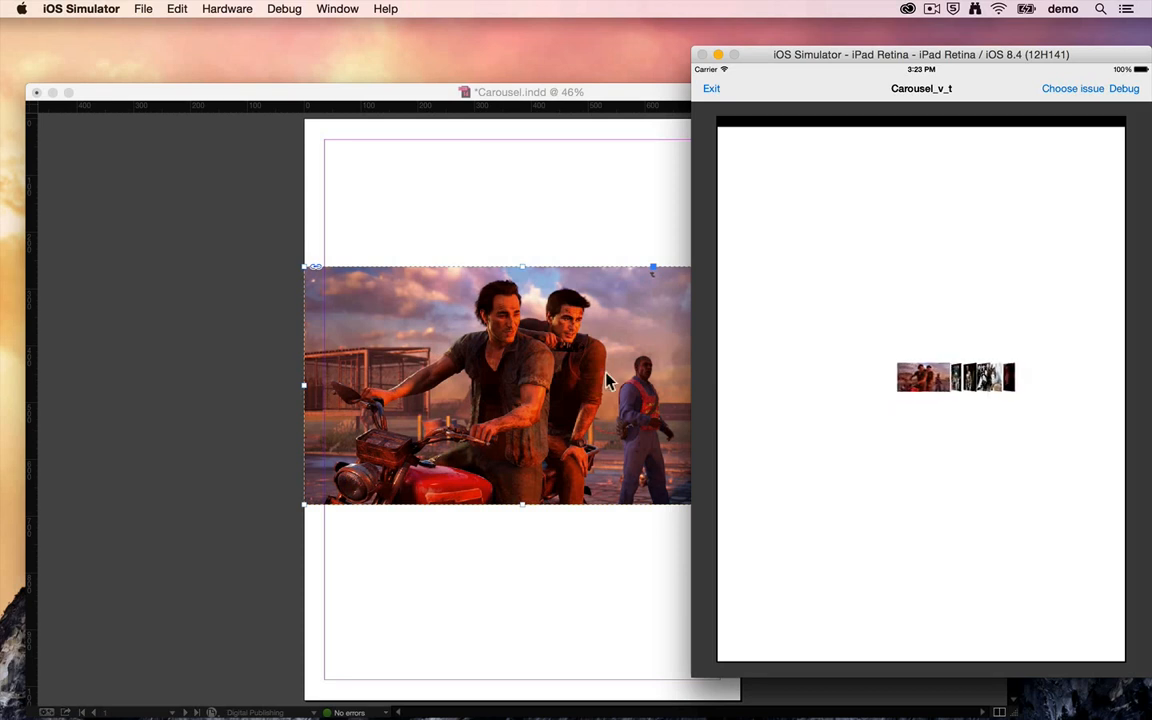
# Switch back to InDesign and set the carousel's image width to 500 and height to 300.
pyautogui.click(281, 185)
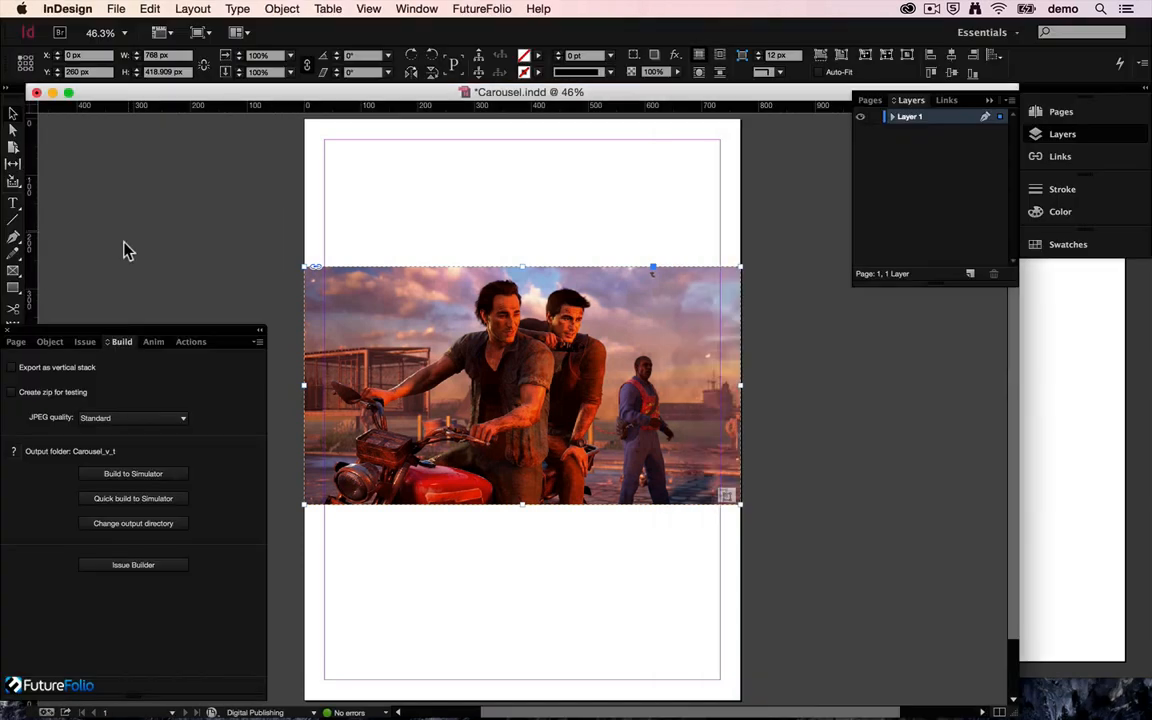
pyautogui.click(50, 342)
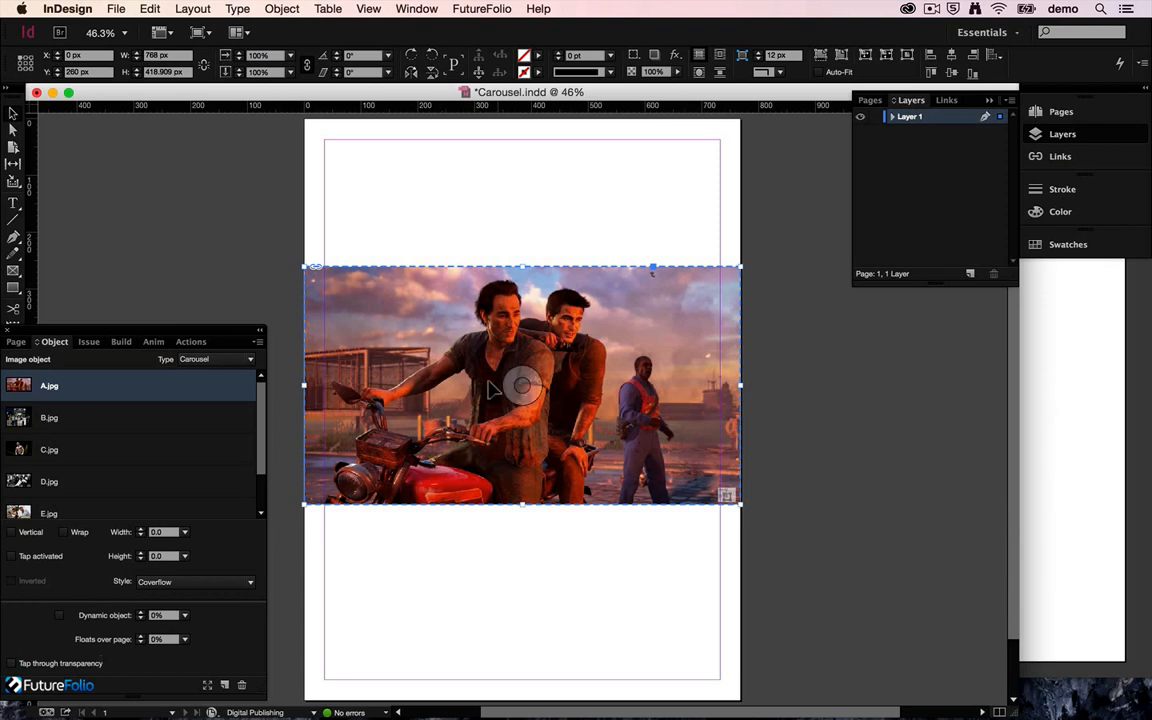
pyautogui.click(157, 532)
pyautogui.click(160, 556)
pyautogui.click(165, 534)
pyautogui.press('Tab')
pyautogui.write('300')
pyautogui.hotkey('shift', 'Tab')
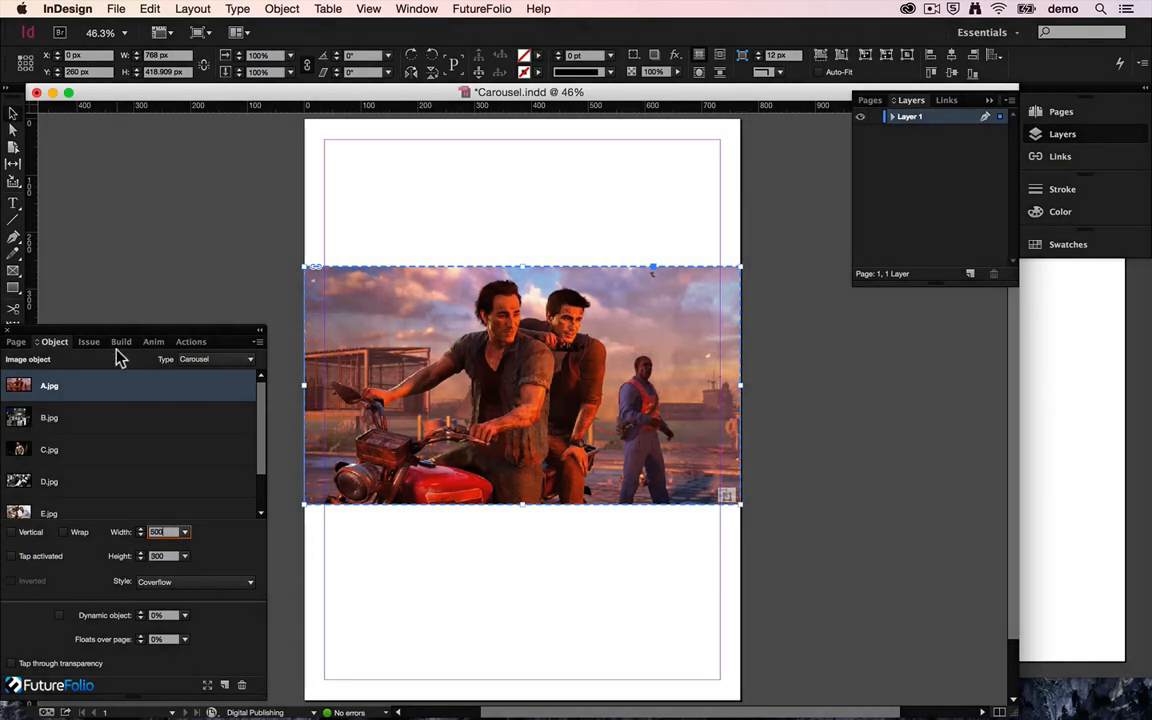
# Rebuild the resized carousel to the simulator and swipe back and forth through its images.
pyautogui.click(121, 342)
pyautogui.click(150, 474)
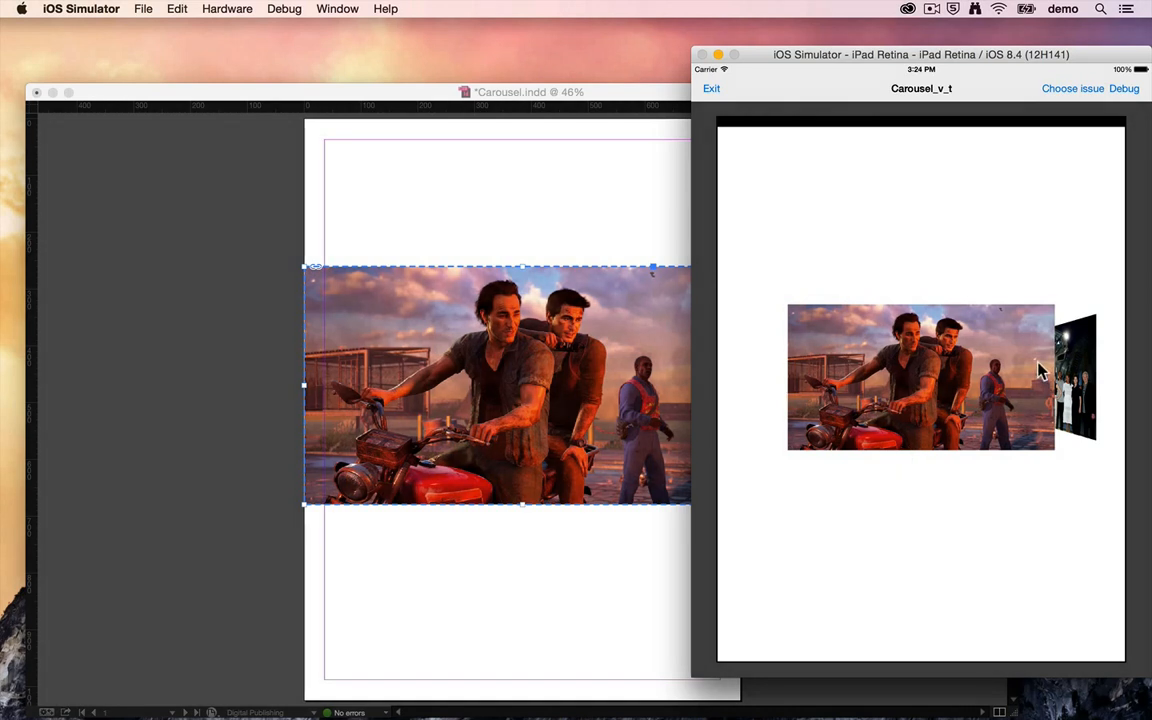
pyautogui.moveTo(1039, 369); pyautogui.dragTo(780, 410)
pyautogui.moveTo(950, 384); pyautogui.dragTo(1114, 357)
pyautogui.moveTo(997, 369); pyautogui.dragTo(1139, 383)
pyautogui.moveTo(1054, 394)
pyautogui.mouseDown()
pyautogui.moveTo(998, 404)
pyautogui.moveTo(798, 396)
pyautogui.moveTo(1062, 385)
pyautogui.mouseUp()
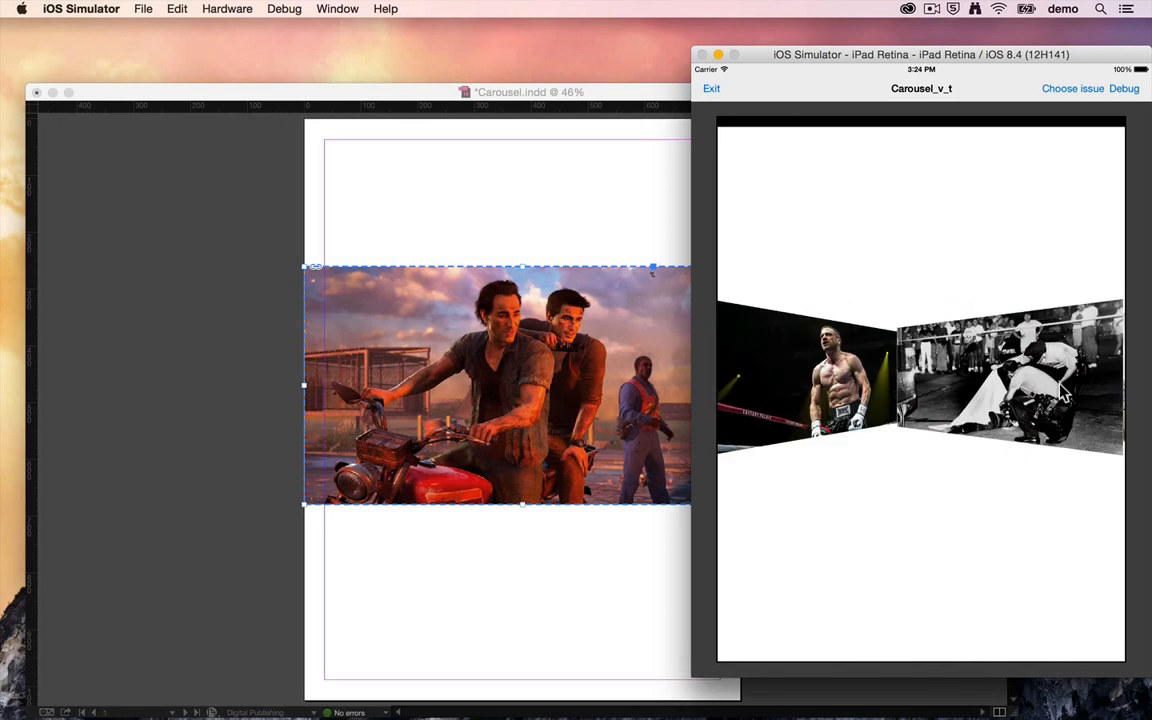
# Switch back to InDesign, change the carousel style to Rotary and enable wrapping.
pyautogui.click(425, 208)
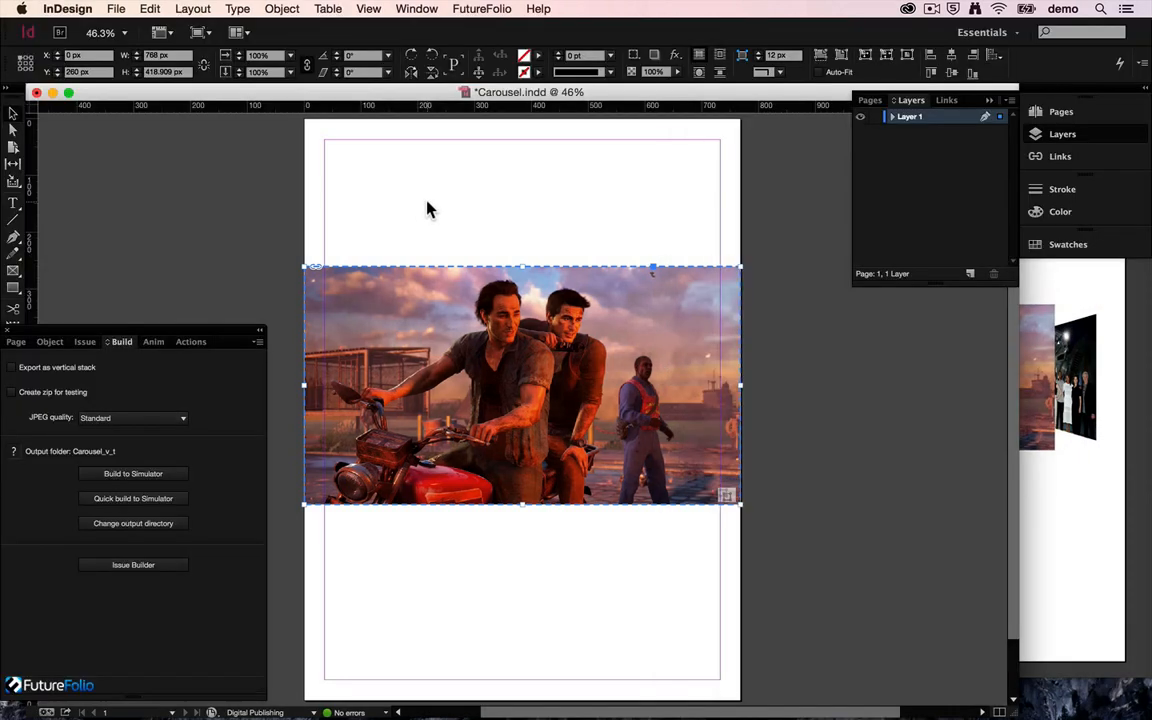
pyautogui.click(55, 344)
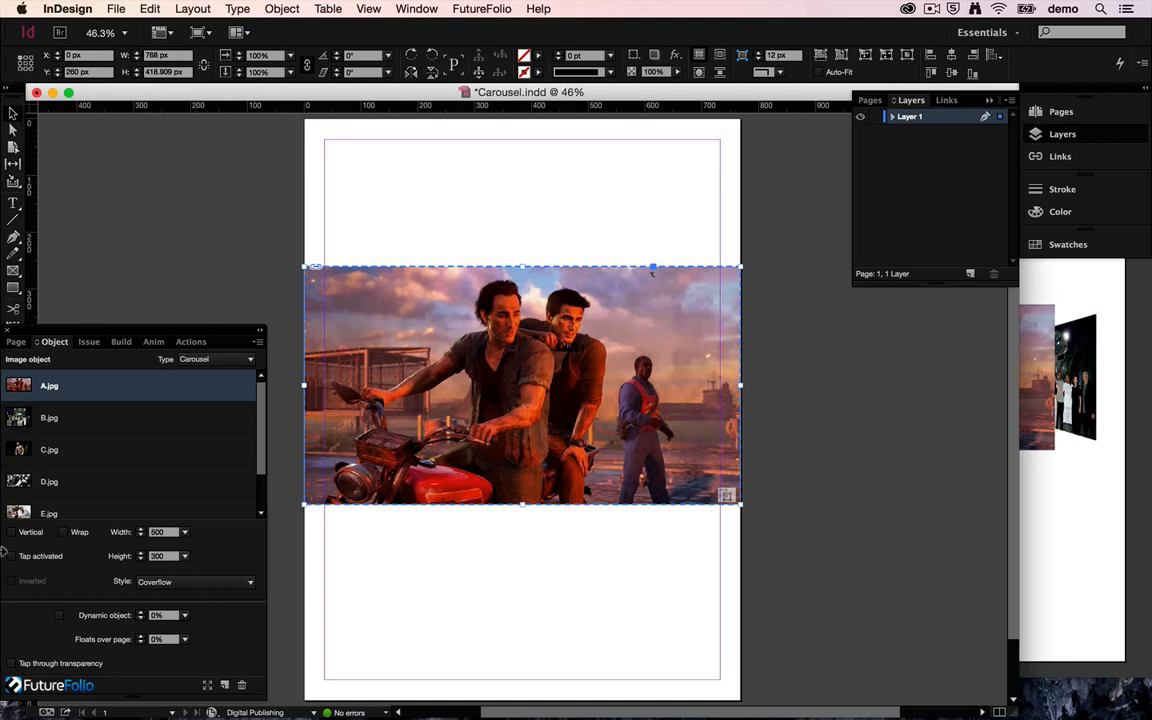
pyautogui.click(185, 584)
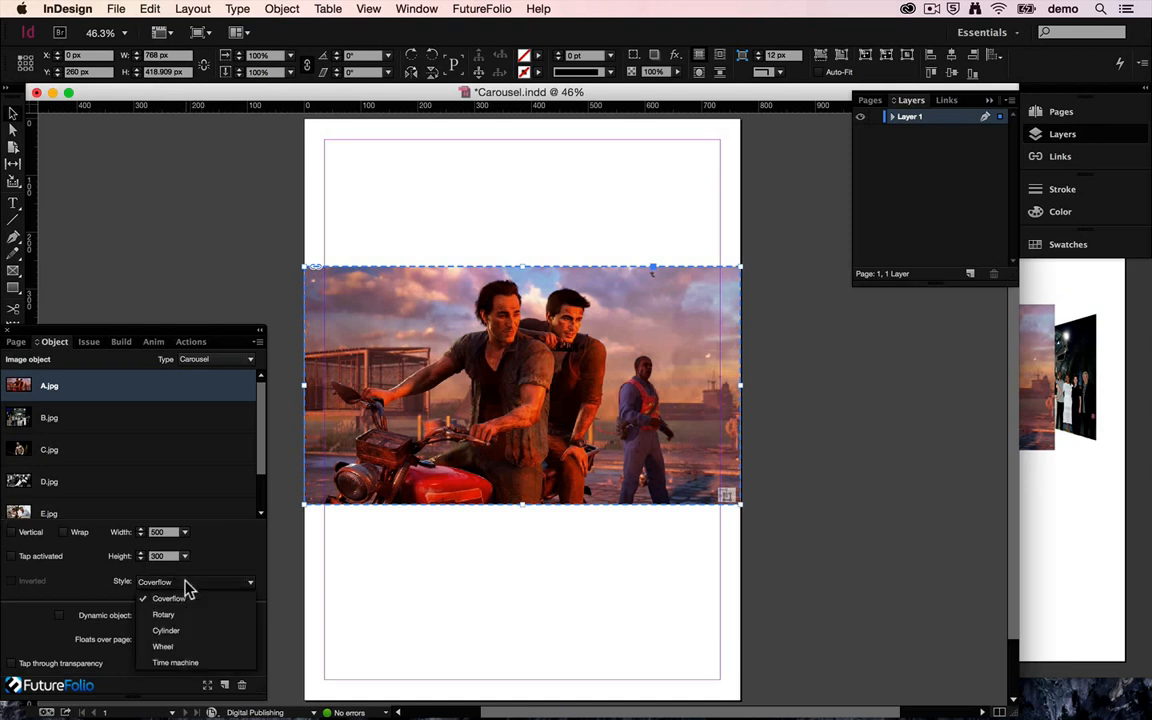
pyautogui.click(170, 614)
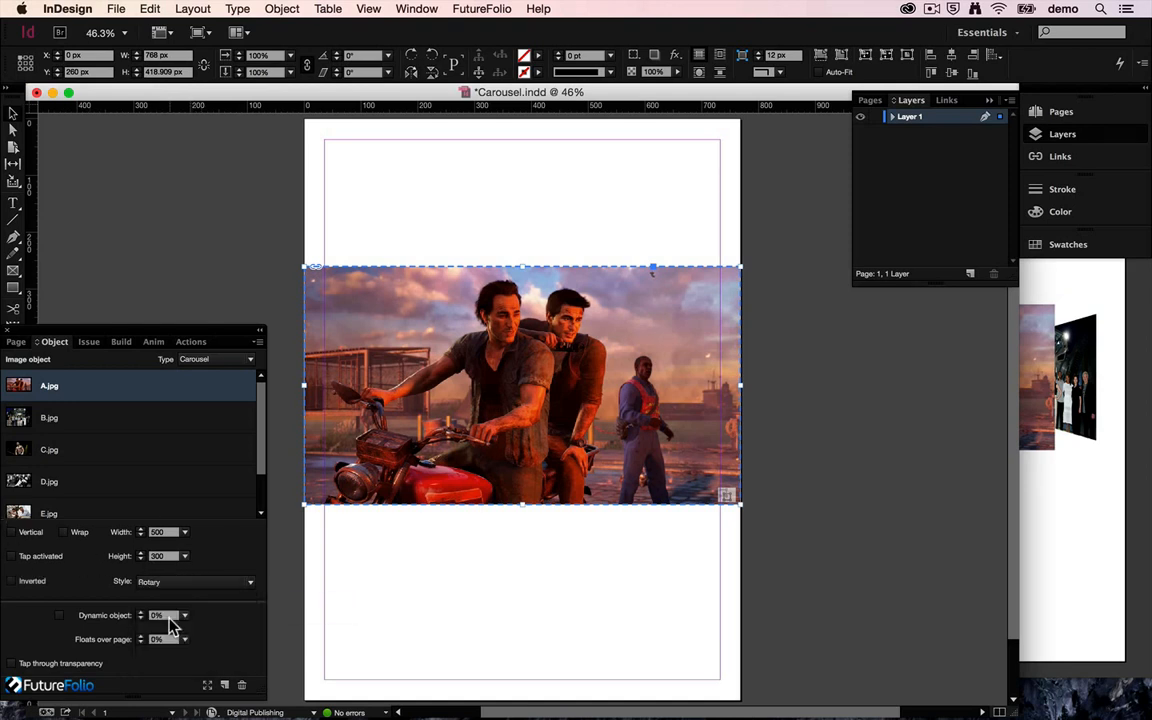
pyautogui.click(64, 533)
# Build the wrapped Rotary carousel to the simulator and swipe through all its images.
pyautogui.click(121, 342)
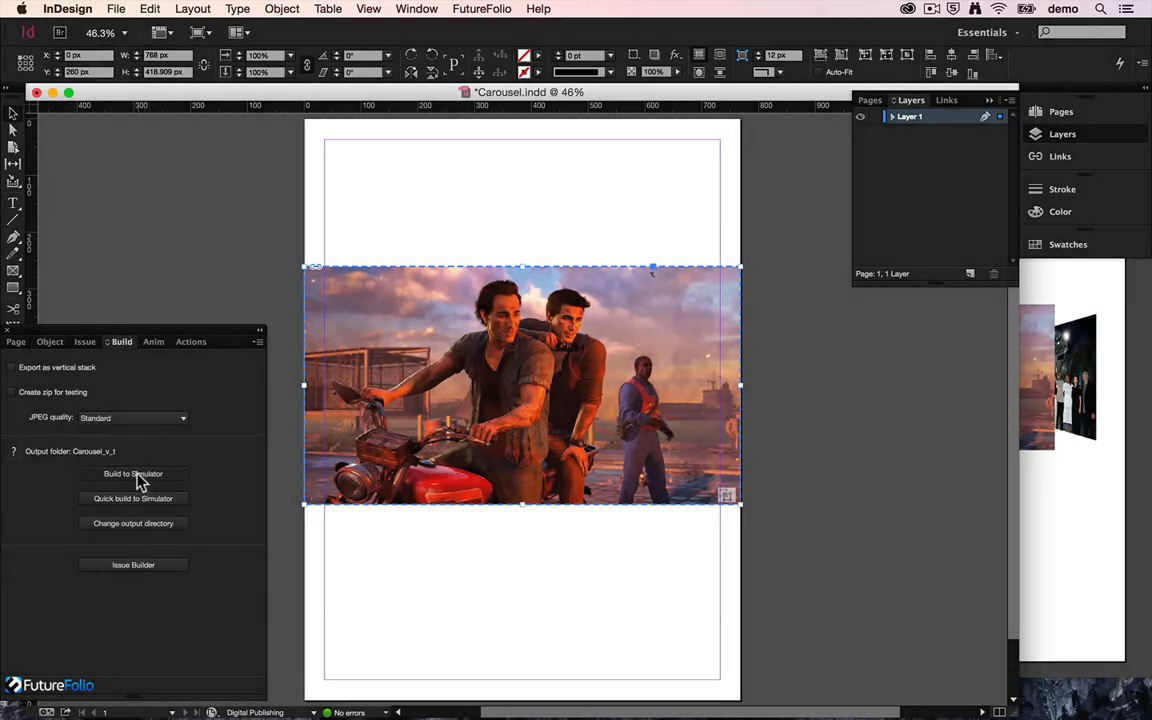
pyautogui.click(133, 474)
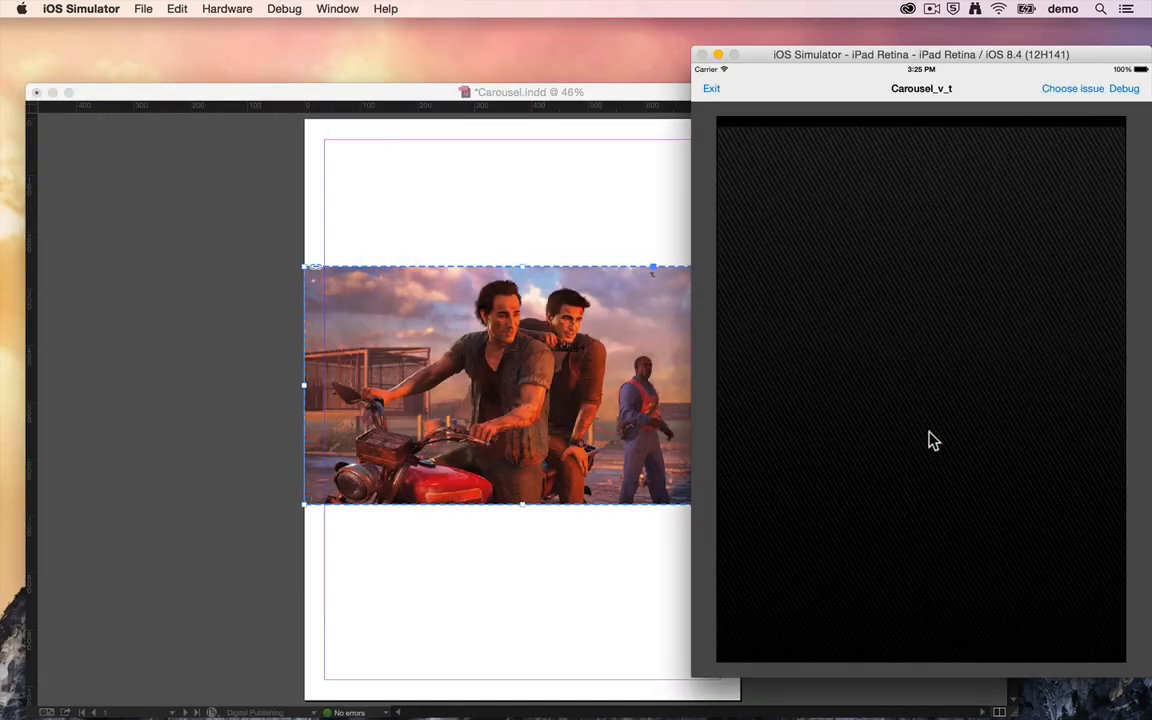
pyautogui.moveTo(1008, 416); pyautogui.dragTo(835, 455)
pyautogui.moveTo(1010, 450); pyautogui.dragTo(851, 373)
pyautogui.moveTo(1000, 420); pyautogui.dragTo(703, 438)
pyautogui.moveTo(948, 408); pyautogui.dragTo(655, 395)
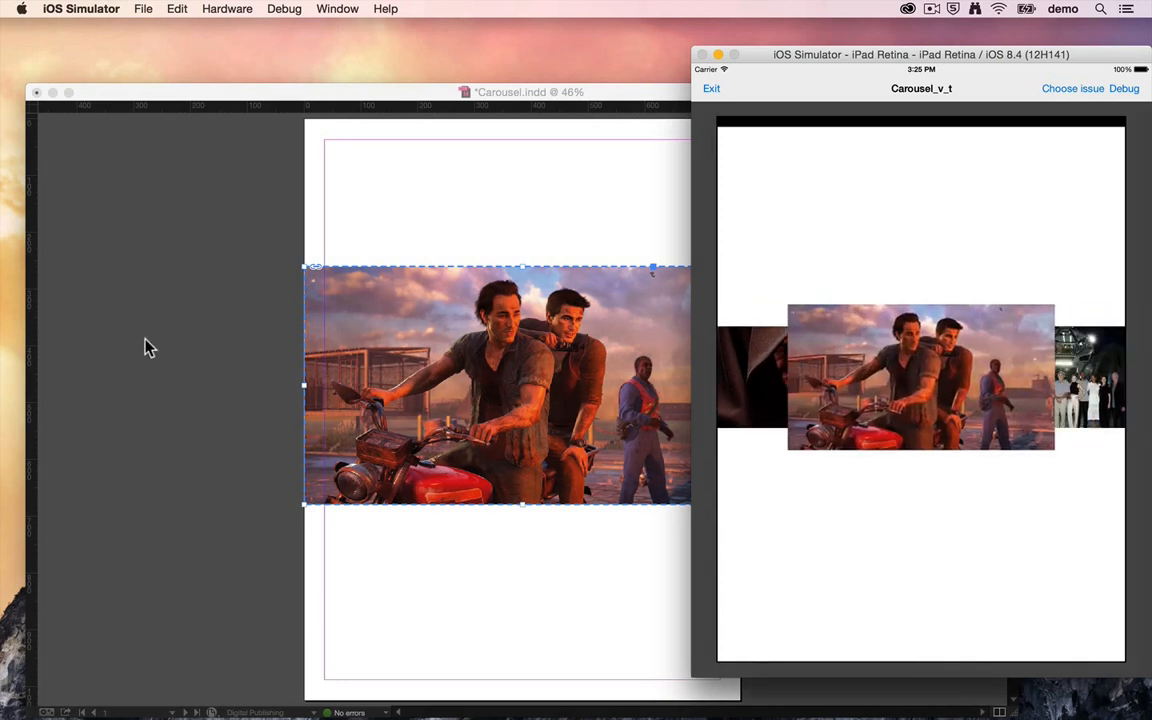
# Switch back to InDesign, change the carousel style to Cylinder and make the carousel vertical.
pyautogui.click(144, 342)
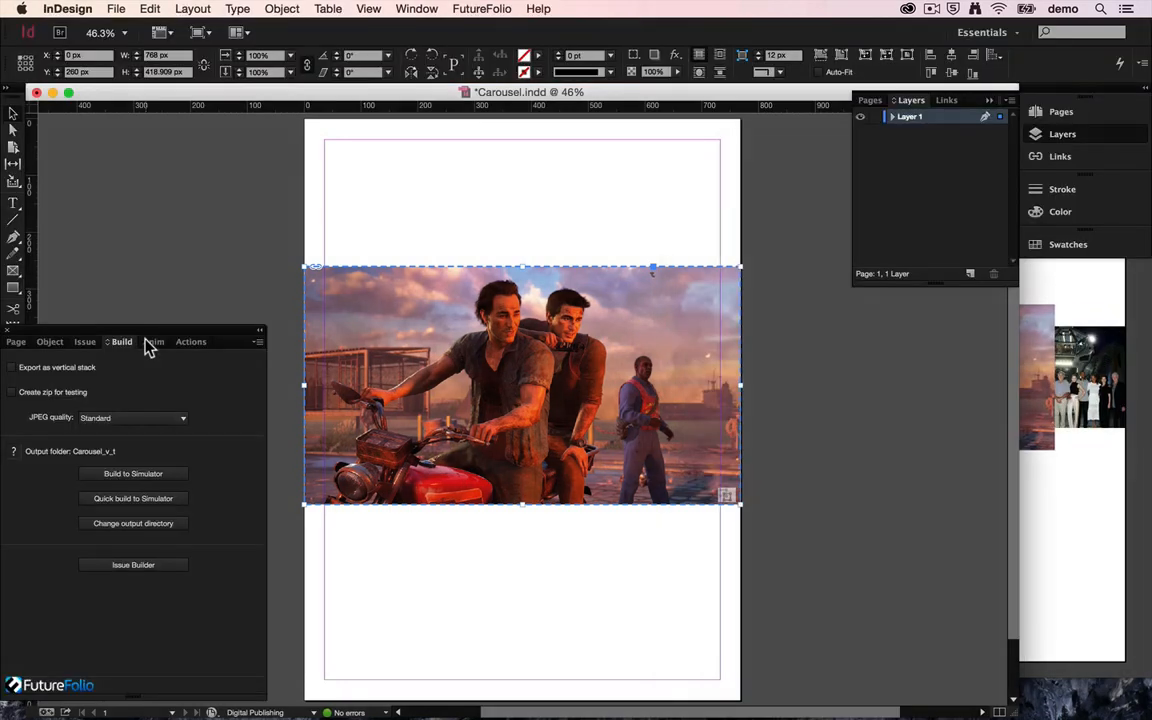
pyautogui.click(52, 342)
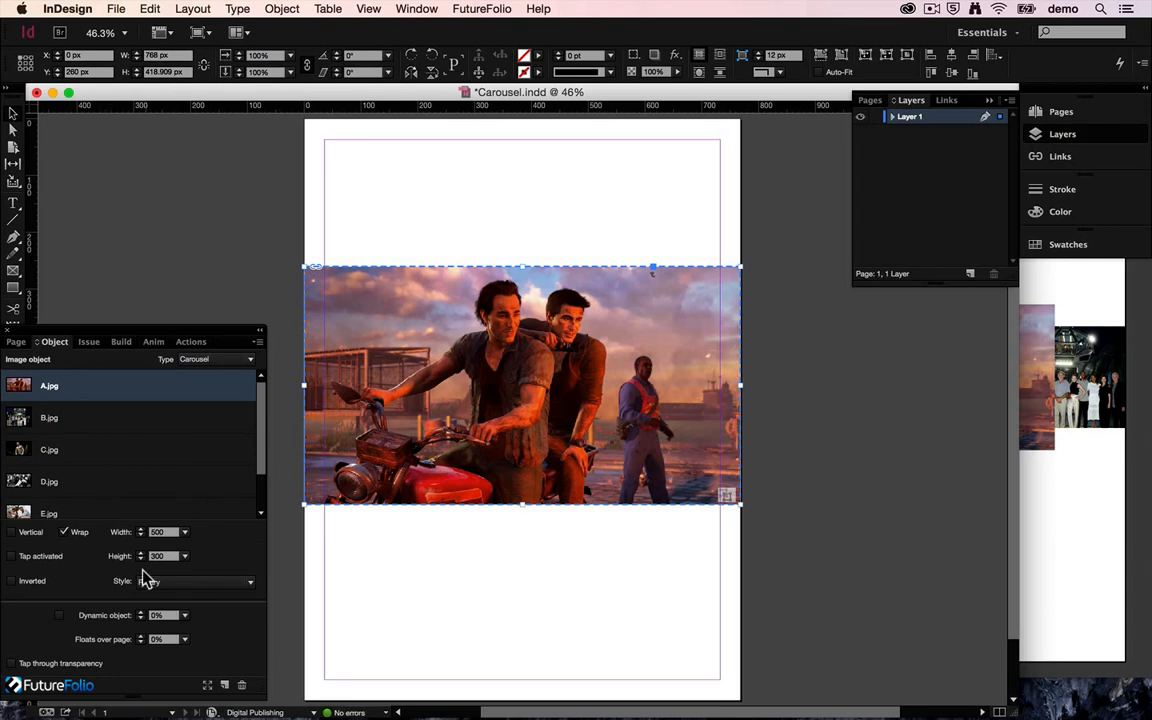
pyautogui.click(148, 582)
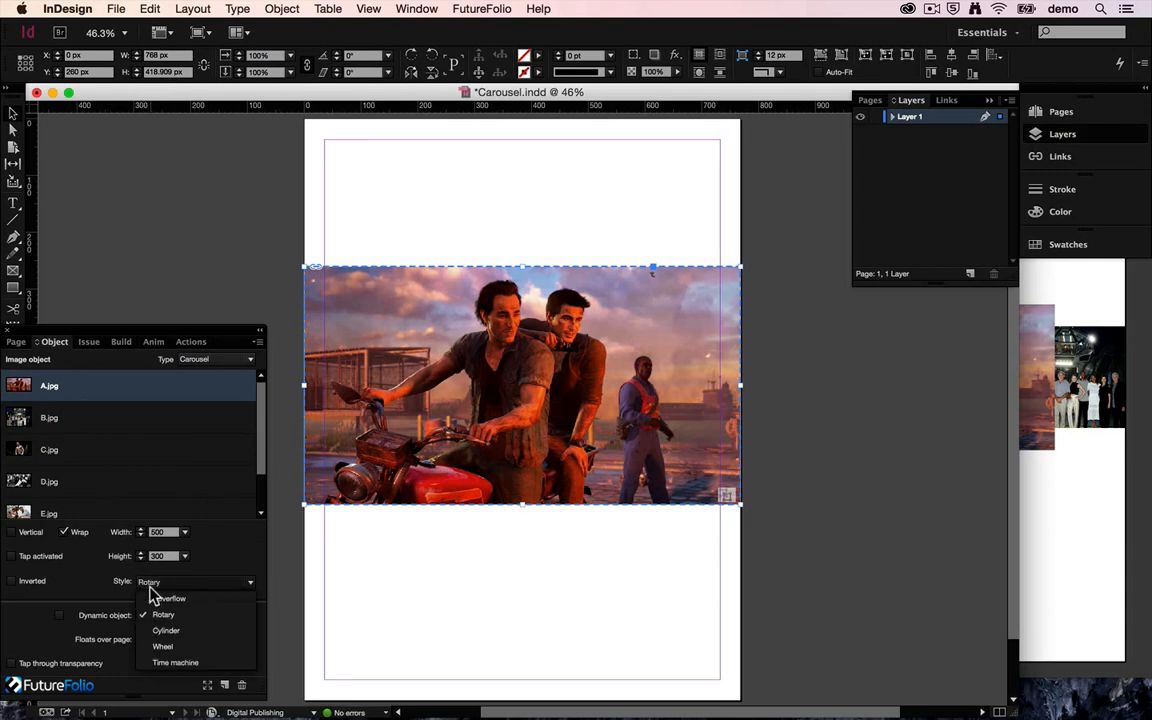
pyautogui.click(172, 631)
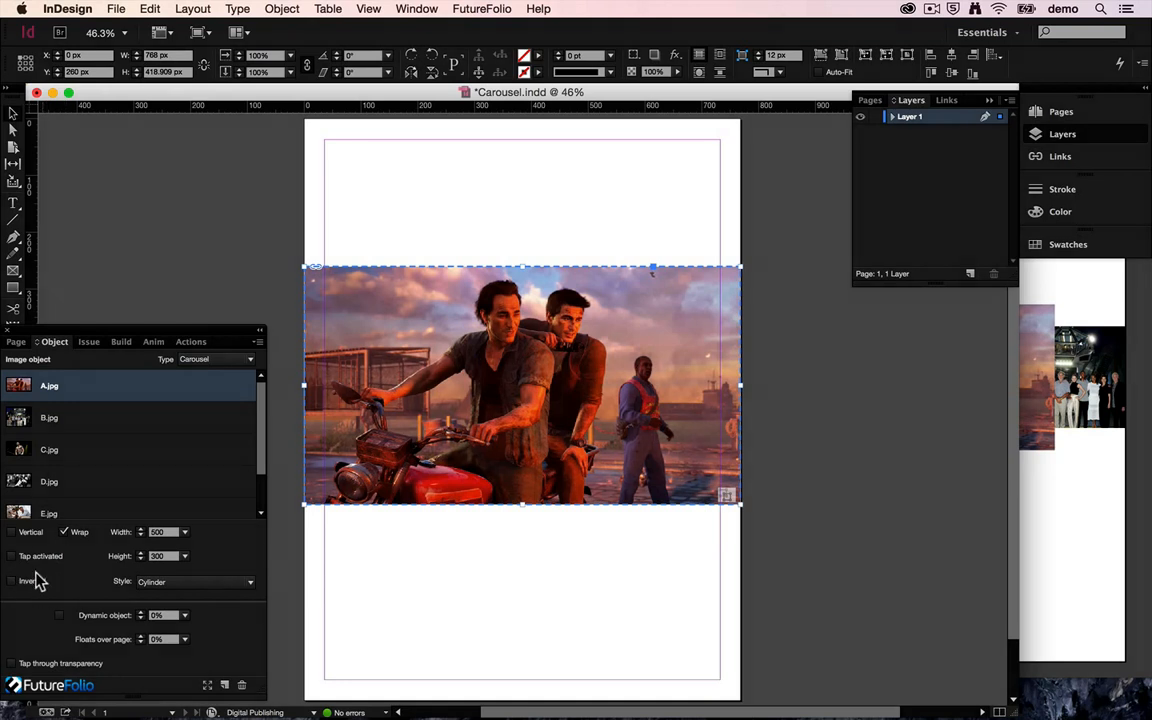
# Build the vertical Cylinder carousel to the simulator and swipe down repeatedly to rotate through its images.
pyautogui.click(121, 342)
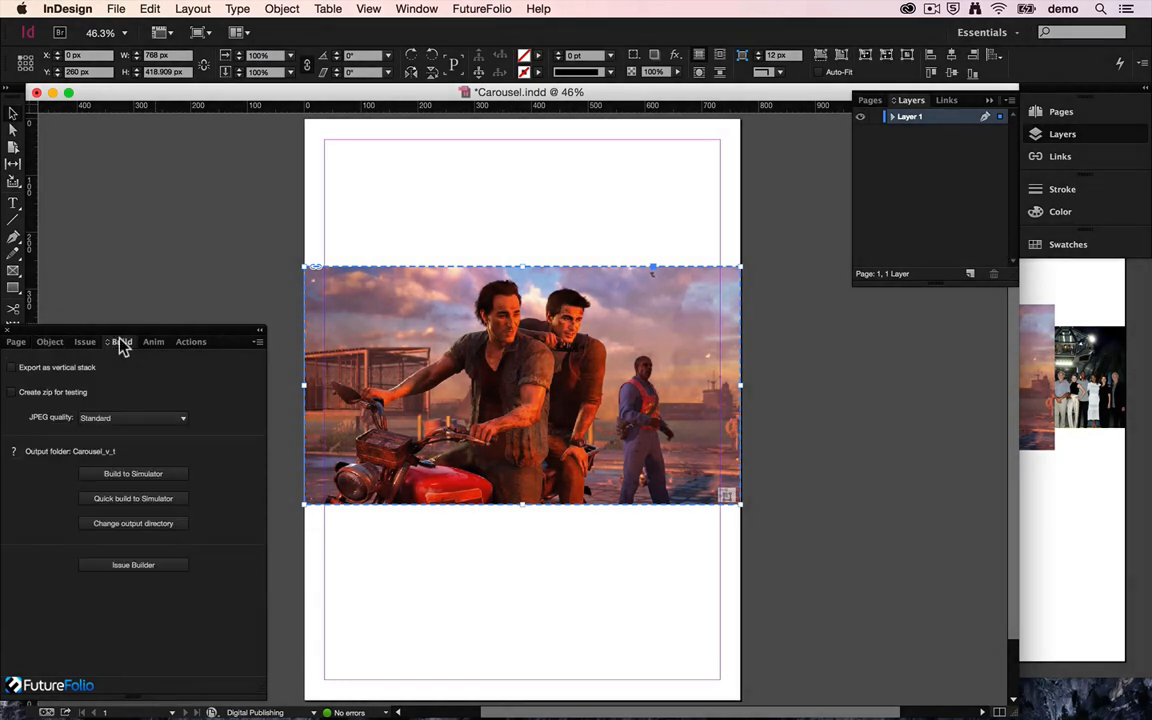
pyautogui.click(152, 472)
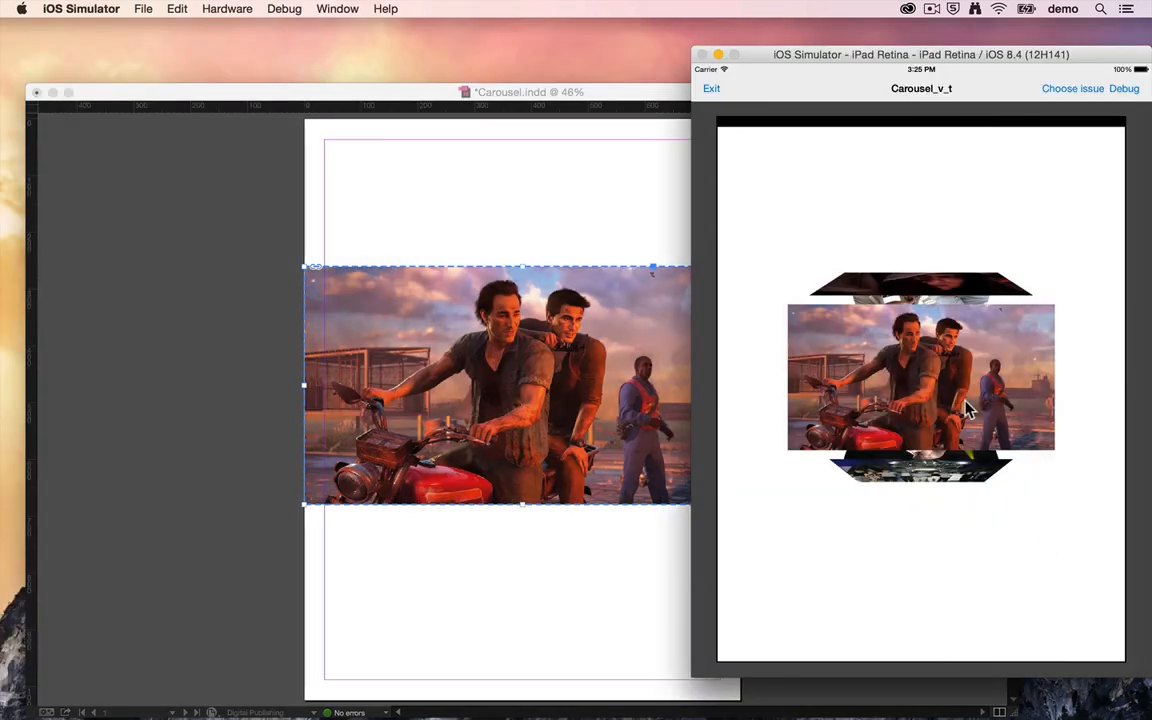
pyautogui.moveTo(965, 400); pyautogui.dragTo(966, 494)
pyautogui.moveTo(975, 391); pyautogui.dragTo(967, 481)
pyautogui.moveTo(964, 398); pyautogui.dragTo(972, 572)
pyautogui.moveTo(939, 411); pyautogui.dragTo(953, 640)
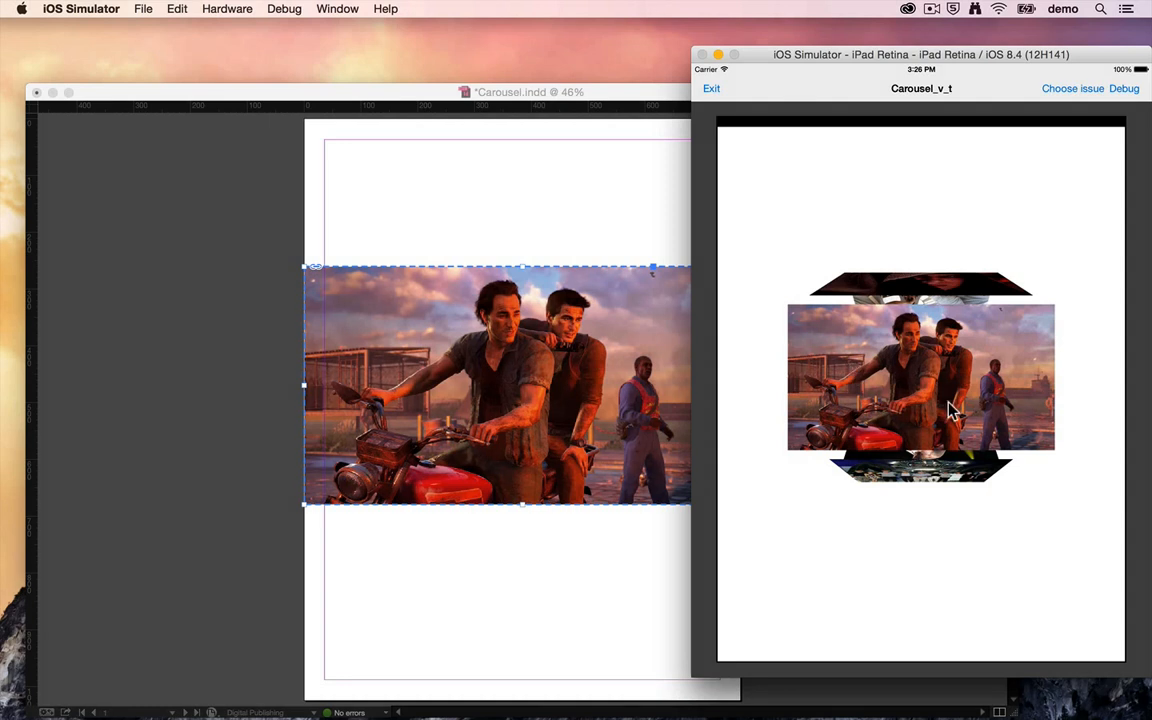
pyautogui.moveTo(951, 406); pyautogui.dragTo(928, 587)
pyautogui.moveTo(940, 411); pyautogui.dragTo(936, 563)
pyautogui.moveTo(932, 356); pyautogui.dragTo(932, 433)
# Switch back to InDesign and delete the carousel image from the page.
pyautogui.click(658, 402)
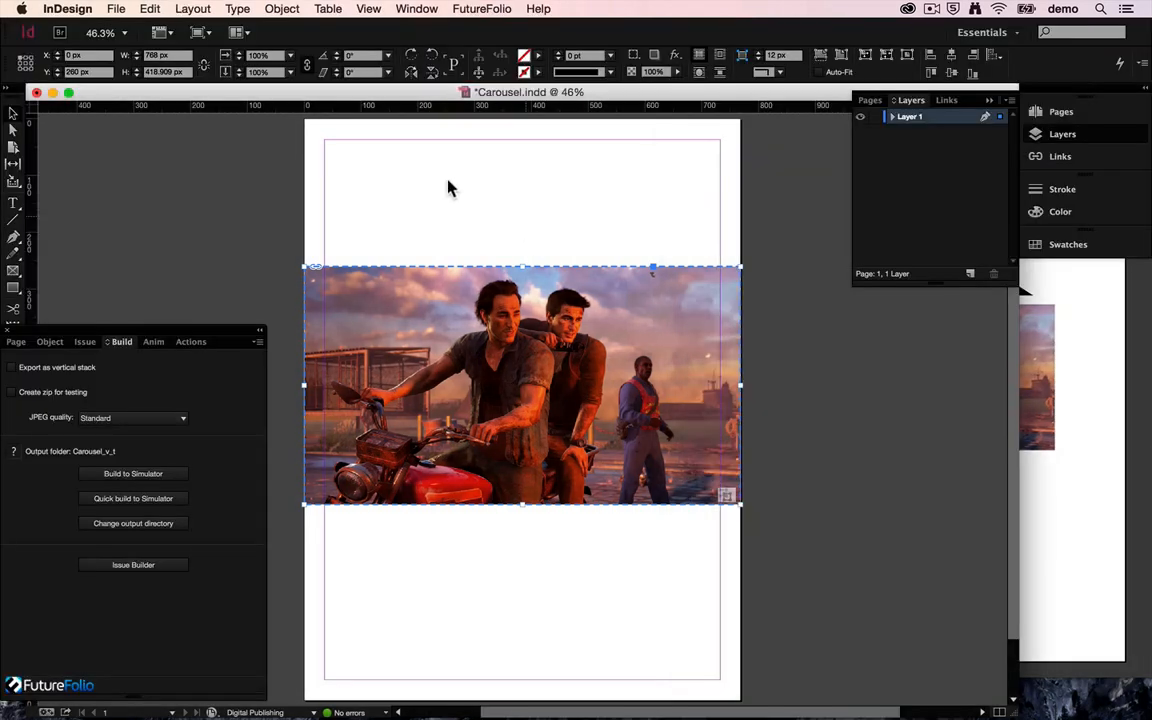
pyautogui.click(40, 342)
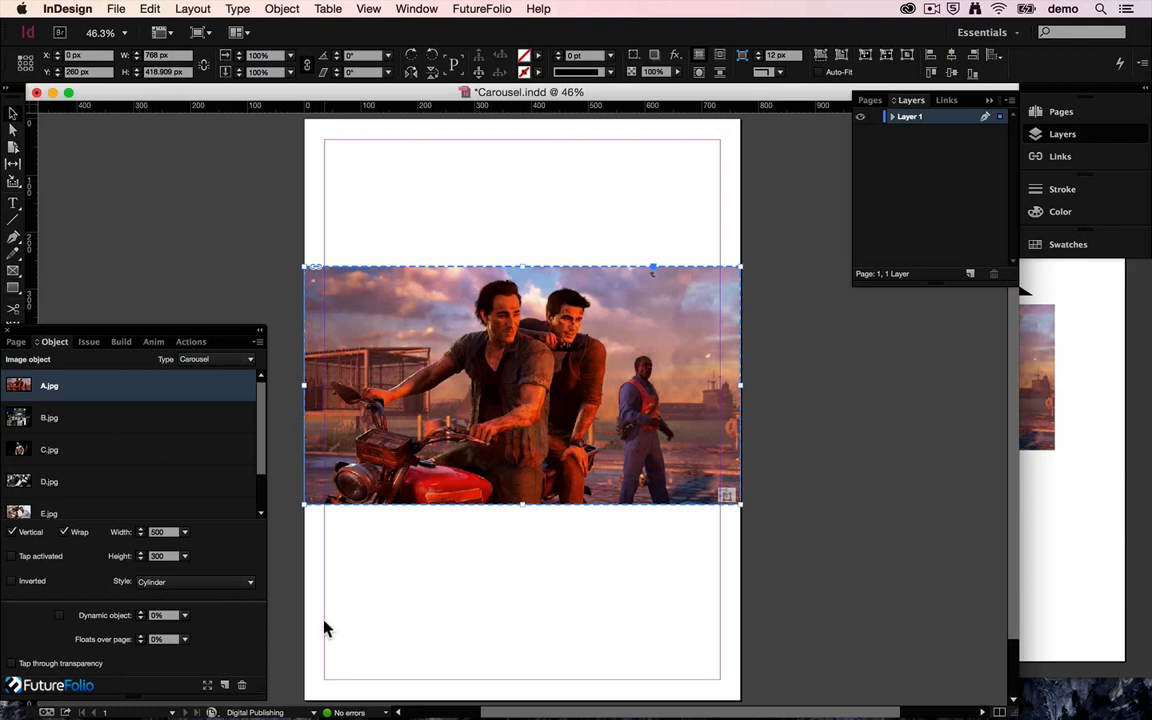
pyautogui.click(224, 358)
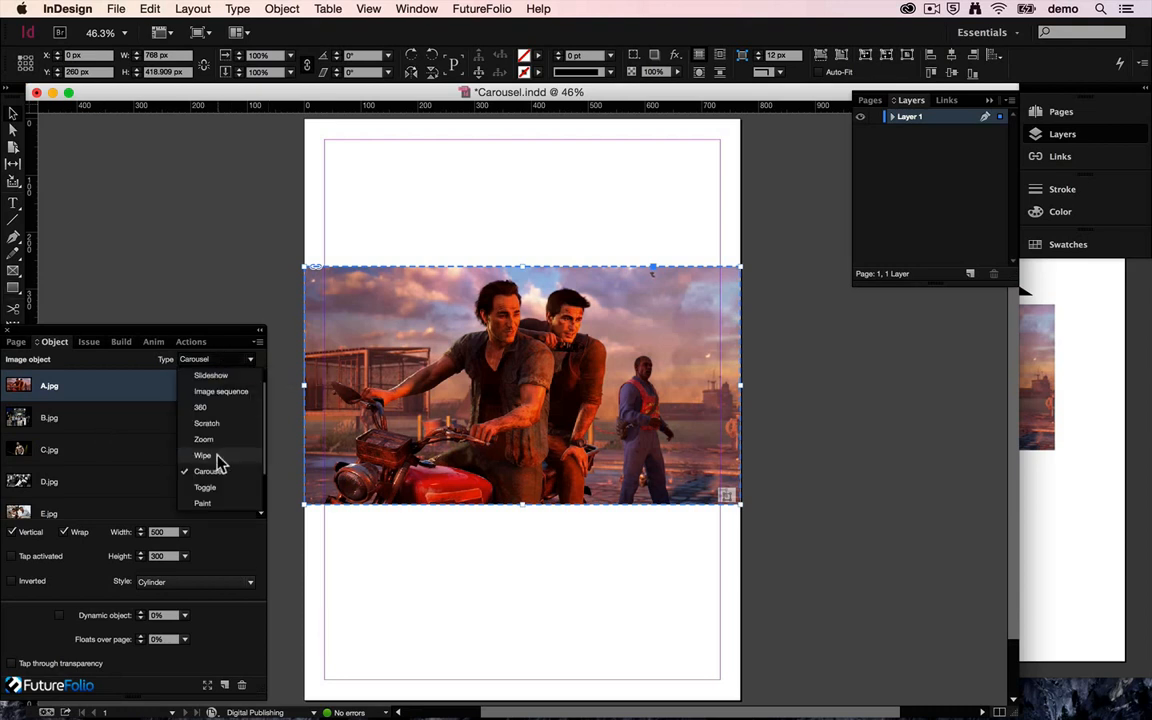
pyautogui.click(440, 212)
pyautogui.click(489, 296)
pyautogui.press('Delete')
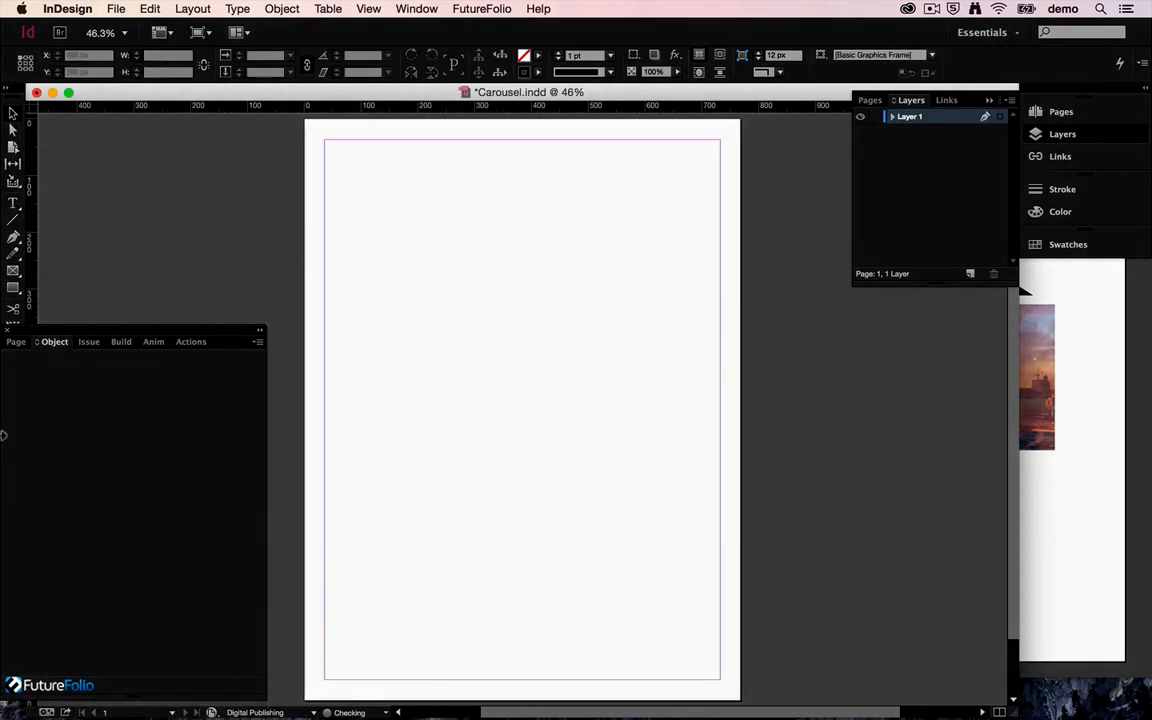
# Place A.jpg on the empty page at about 726 by 396 px and set its object type to Paint.
pyautogui.click(114, 11)
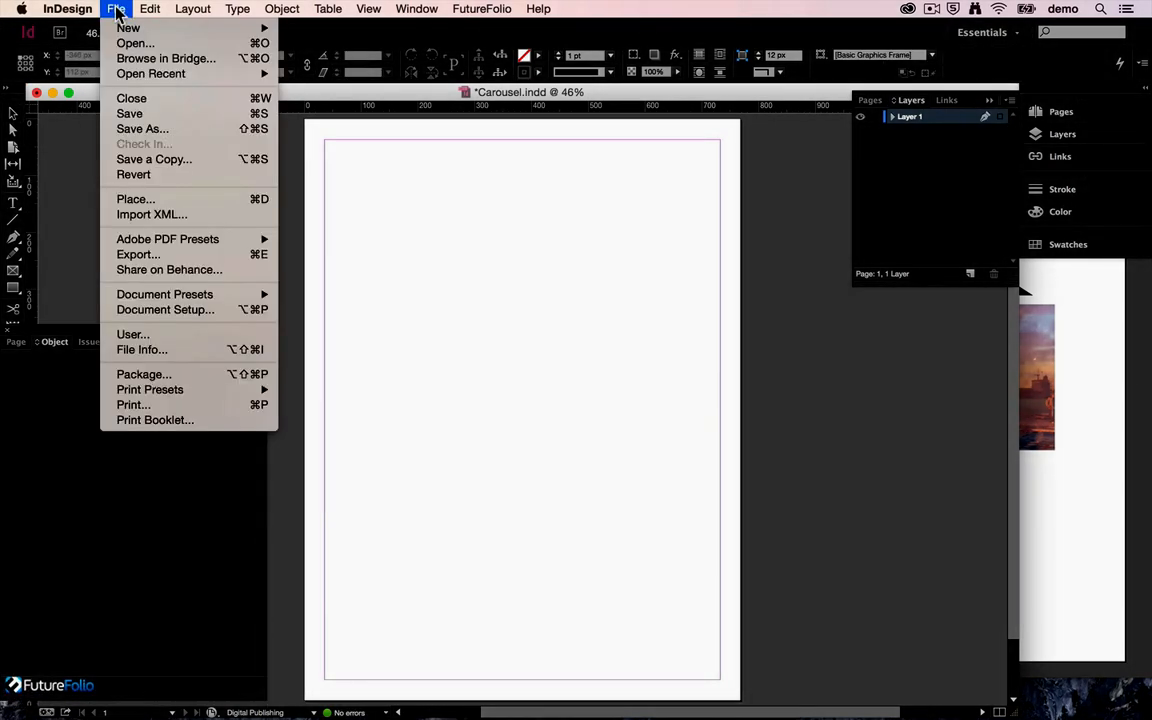
pyautogui.click(141, 199)
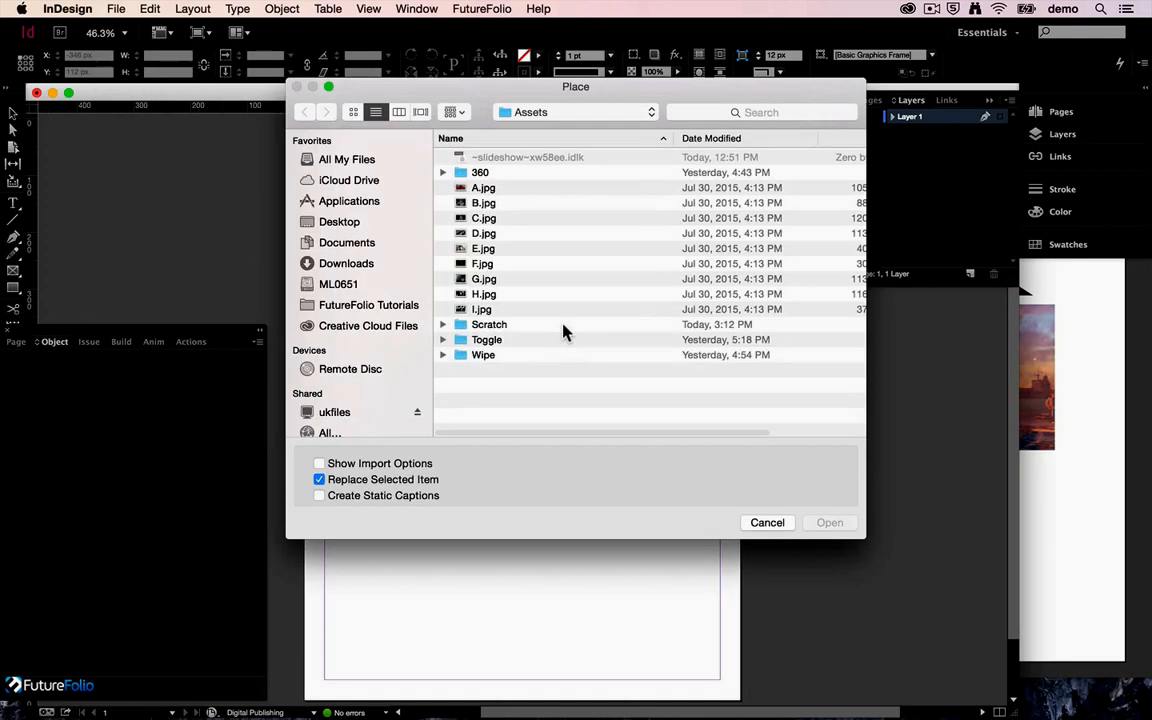
pyautogui.doubleClick(483, 187)
pyautogui.moveTo(285, 236); pyautogui.dragTo(694, 548)
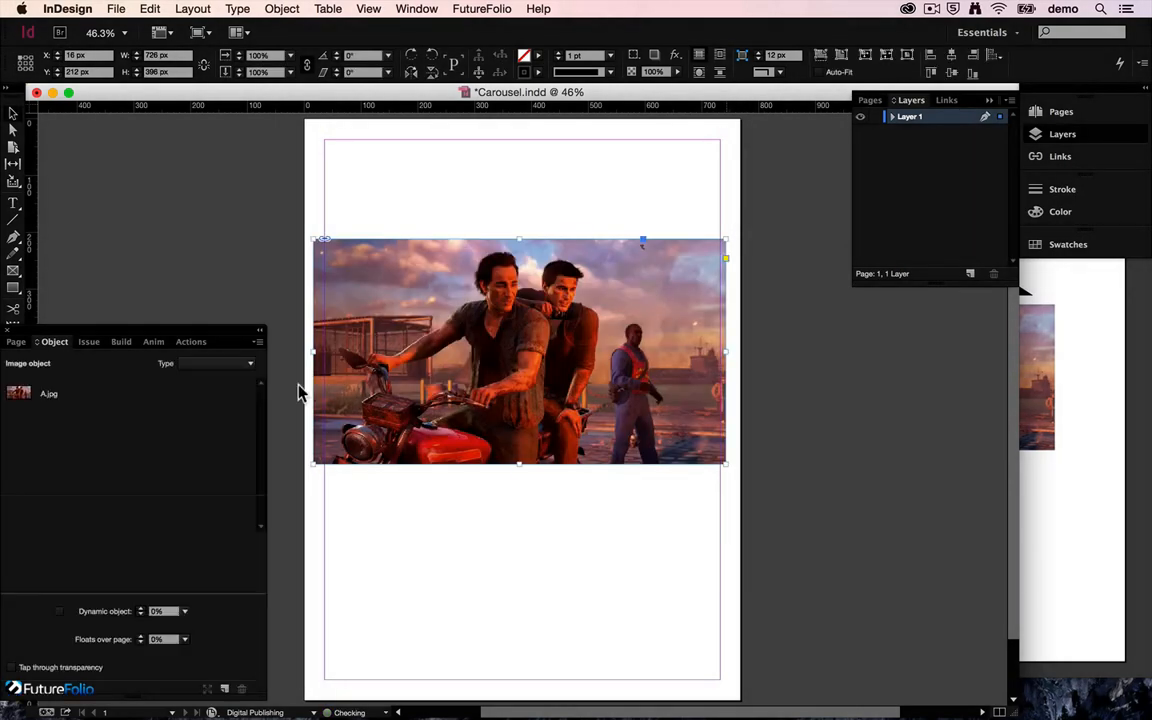
pyautogui.click(200, 362)
pyautogui.click(212, 504)
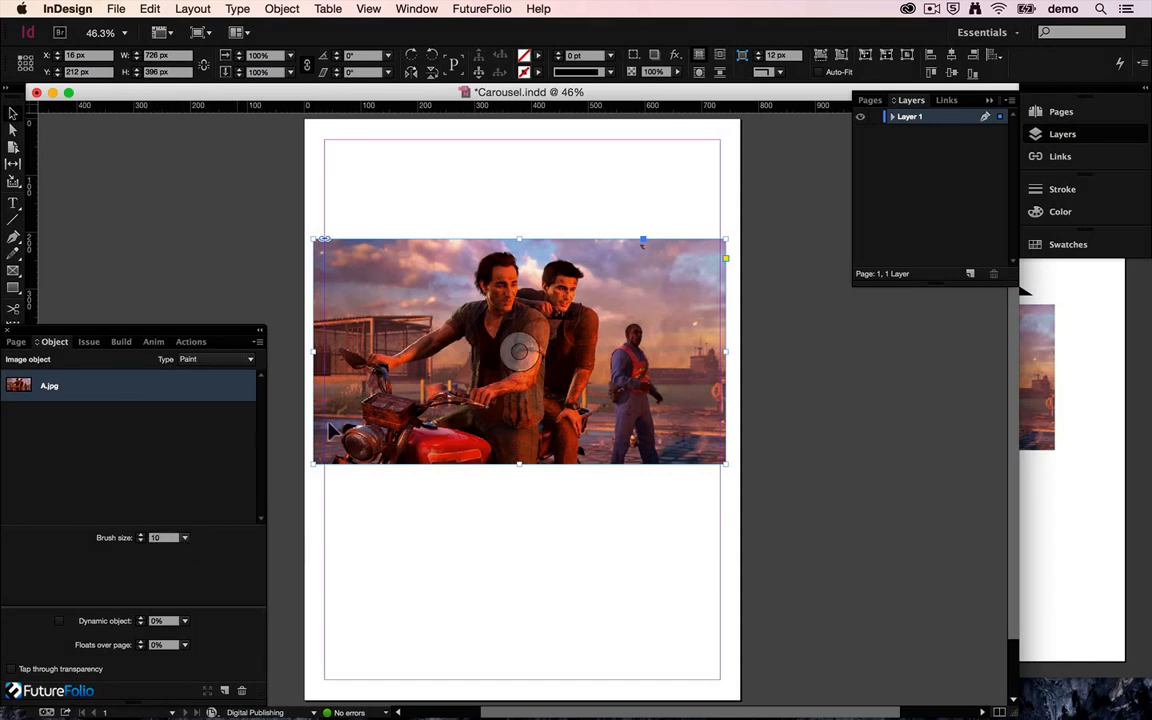
# Build the Paint object to the simulator and scribble strokes across the middle of the image.
pyautogui.click(121, 342)
pyautogui.click(148, 474)
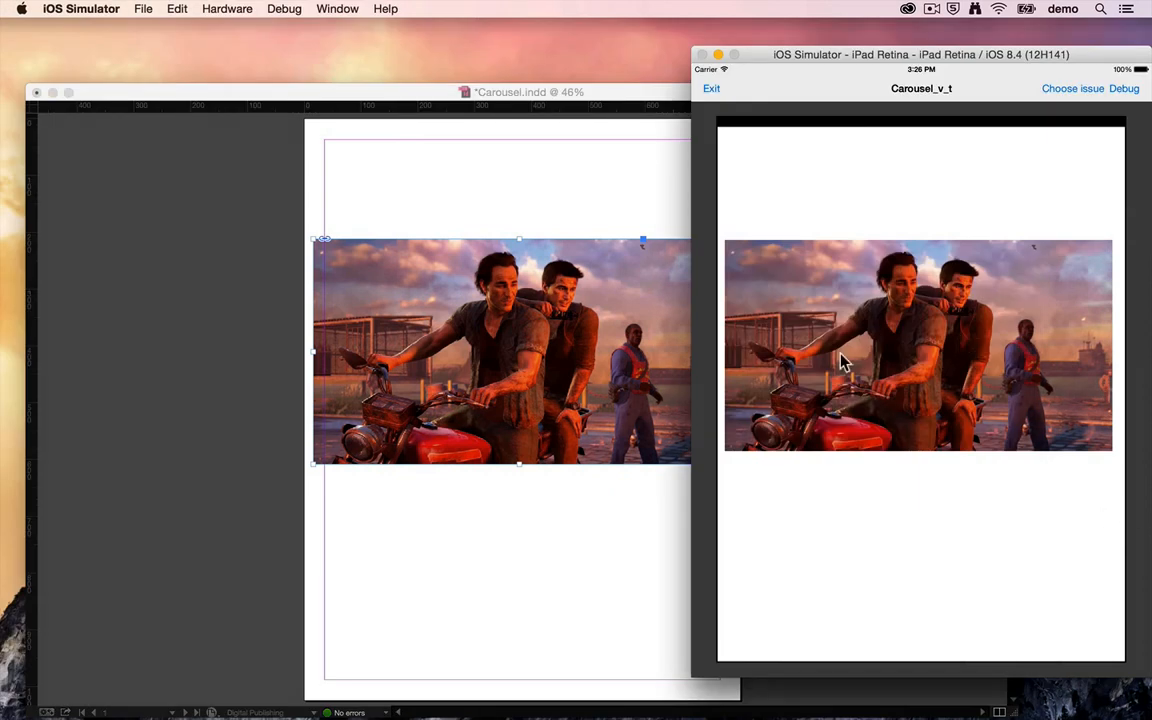
pyautogui.moveTo(851, 373)
pyautogui.mouseDown()
pyautogui.moveTo(866, 317)
pyautogui.moveTo(949, 335)
pyautogui.moveTo(981, 313)
pyautogui.moveTo(876, 320)
pyautogui.moveTo(977, 355)
pyautogui.moveTo(912, 317)
pyautogui.moveTo(948, 374)
pyautogui.moveTo(1037, 337)
pyautogui.moveTo(922, 340)
pyautogui.moveTo(918, 385)
pyautogui.moveTo(806, 334)
pyautogui.moveTo(903, 282)
pyautogui.moveTo(783, 290)
pyautogui.moveTo(831, 323)
pyautogui.moveTo(833, 269)
pyautogui.moveTo(957, 353)
pyautogui.moveTo(949, 290)
pyautogui.moveTo(1009, 299)
pyautogui.moveTo(960, 285)
pyautogui.moveTo(1035, 287)
pyautogui.mouseUp()
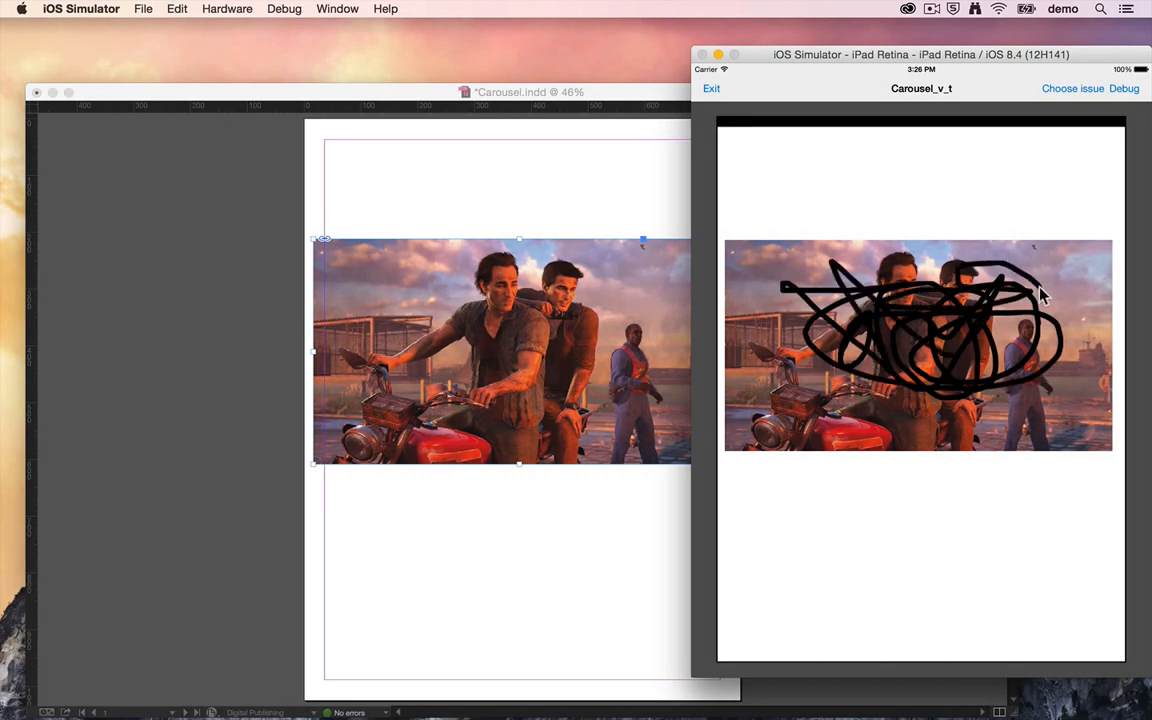
pyautogui.click(519, 153)
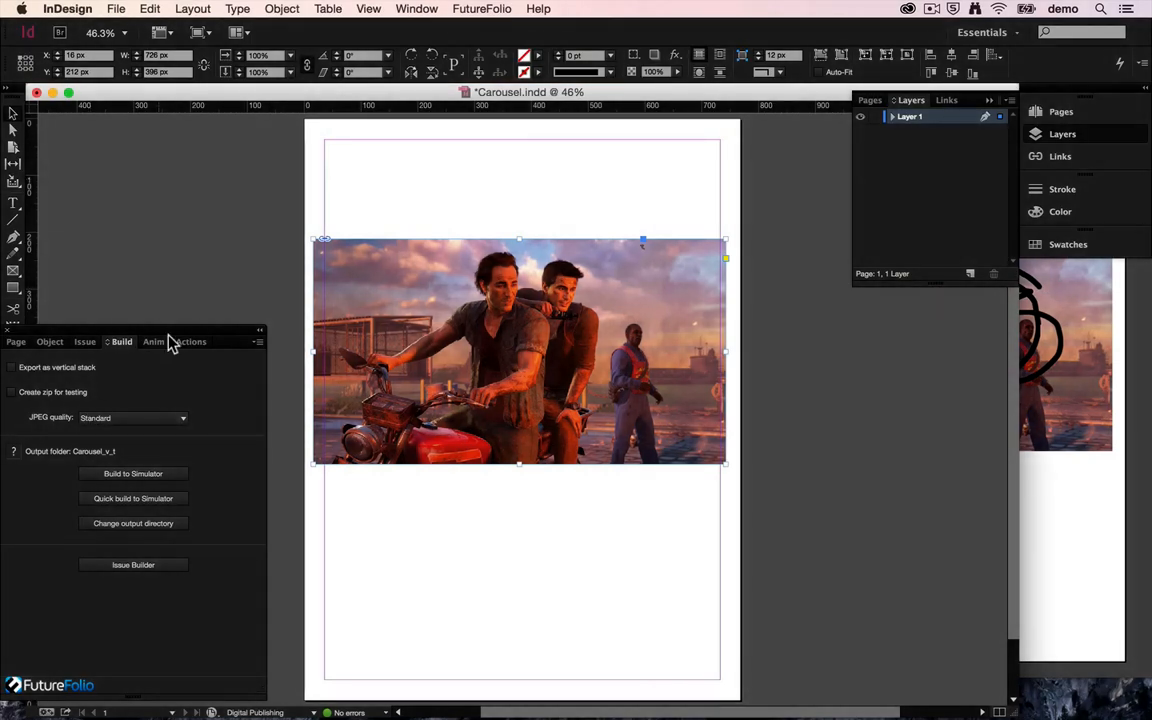
pyautogui.moveTo(1086, 425)
pyautogui.mouseDown()
pyautogui.moveTo(1072, 324)
pyautogui.moveTo(1070, 359)
pyautogui.moveTo(987, 372)
pyautogui.moveTo(1020, 285)
pyautogui.moveTo(993, 295)
pyautogui.moveTo(911, 392)
pyautogui.moveTo(907, 338)
pyautogui.moveTo(951, 325)
pyautogui.moveTo(860, 402)
pyautogui.mouseUp()
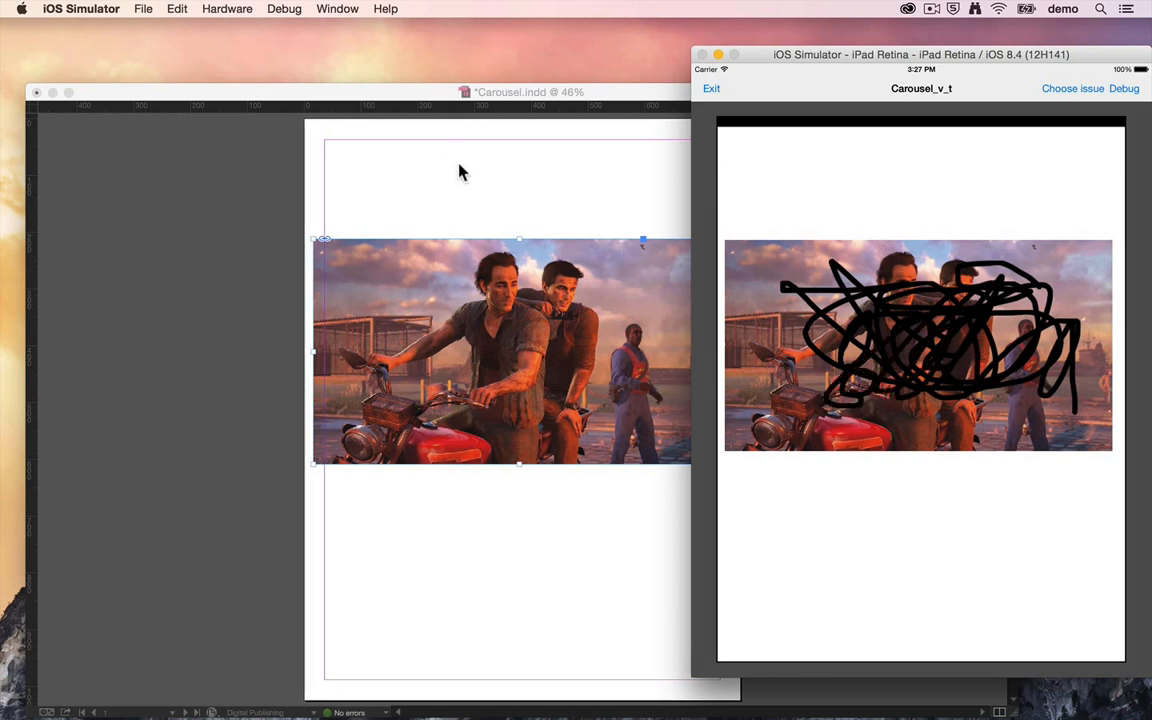
# Switch back to InDesign and choose a larger brush size for the Paint object.
pyautogui.click(436, 95)
pyautogui.click(56, 344)
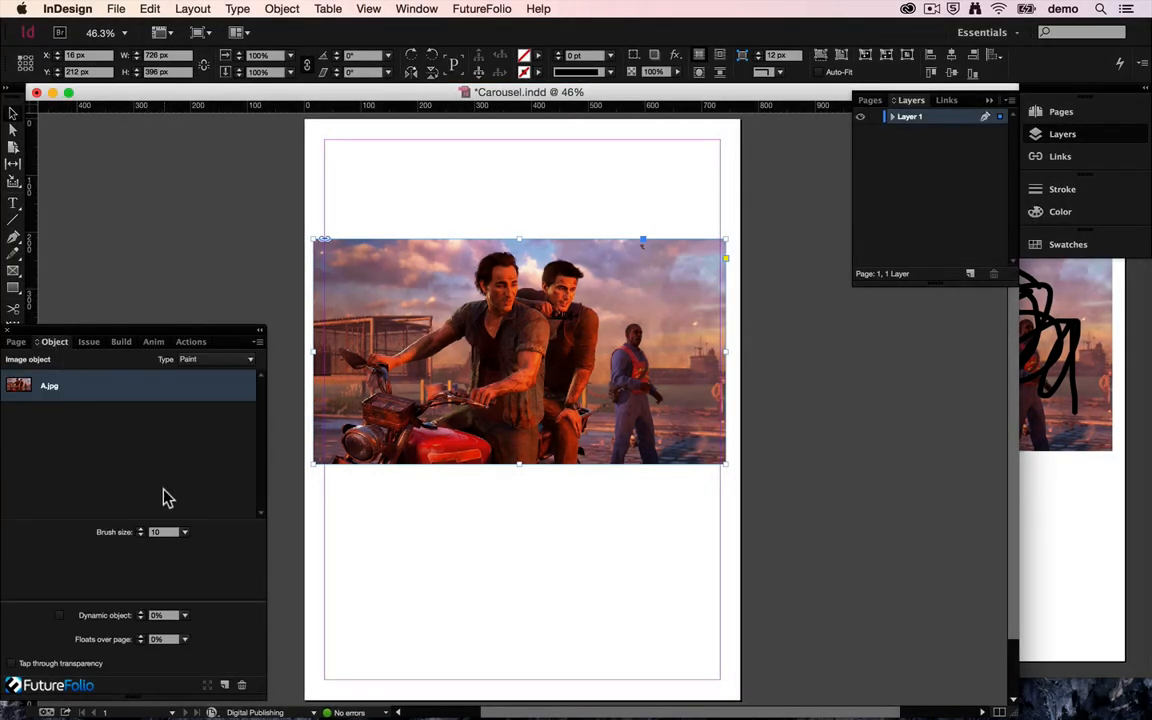
pyautogui.click(184, 533)
pyautogui.click(172, 595)
# Rebuild the Paint object to the simulator and paint over the image with the larger brush.
pyautogui.click(122, 342)
pyautogui.click(150, 476)
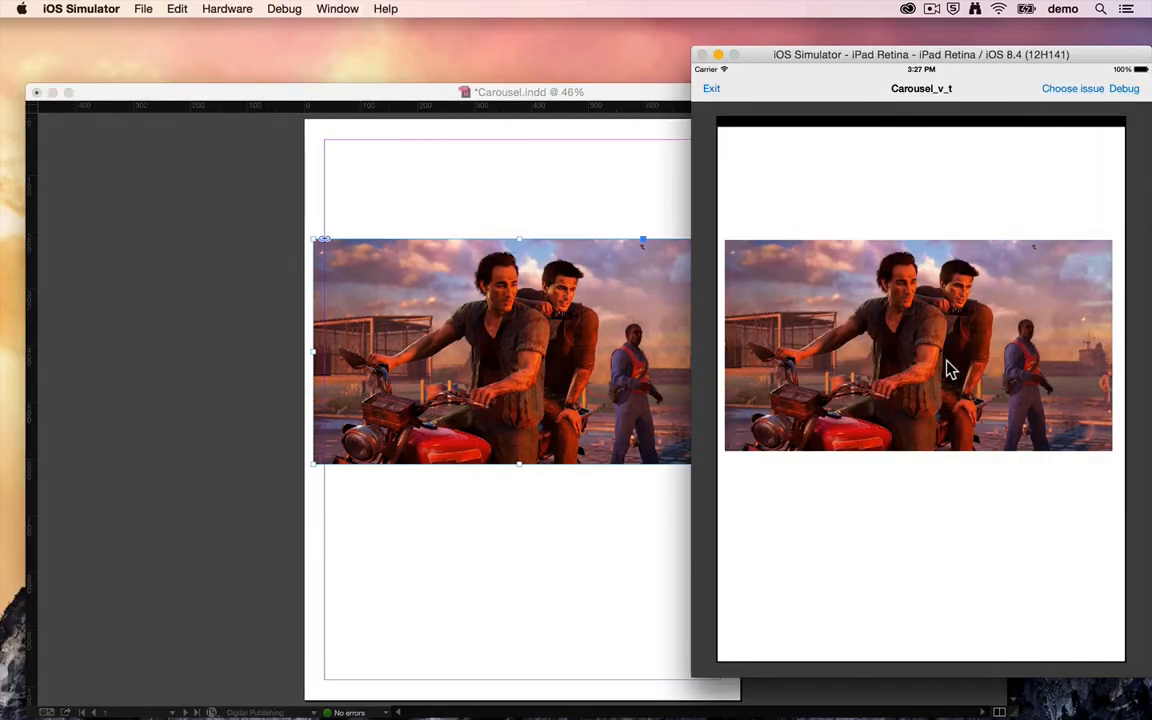
pyautogui.moveTo(946, 373)
pyautogui.mouseDown()
pyautogui.moveTo(997, 279)
pyautogui.moveTo(950, 355)
pyautogui.moveTo(970, 291)
pyautogui.moveTo(1007, 291)
pyautogui.moveTo(936, 393)
pyautogui.moveTo(851, 375)
pyautogui.moveTo(883, 291)
pyautogui.moveTo(897, 304)
pyautogui.moveTo(879, 350)
pyautogui.moveTo(880, 408)
pyautogui.moveTo(1020, 306)
pyautogui.moveTo(938, 412)
pyautogui.moveTo(1007, 401)
pyautogui.moveTo(1019, 330)
pyautogui.moveTo(989, 402)
pyautogui.moveTo(1045, 368)
pyautogui.mouseUp()
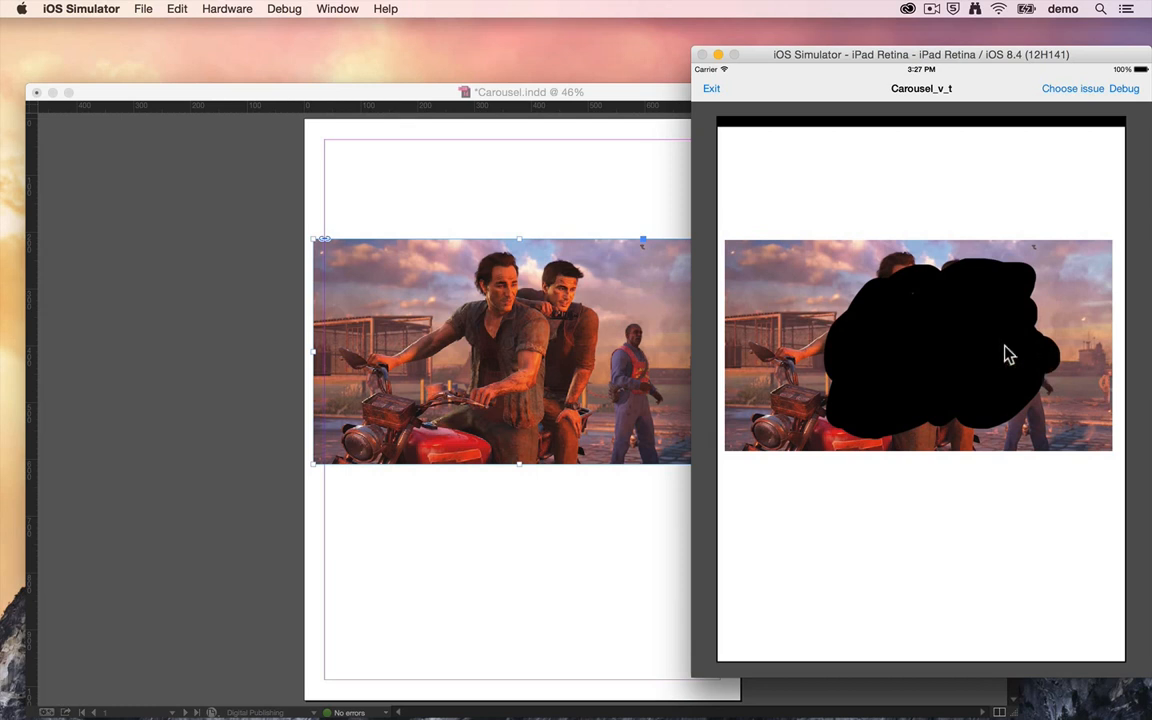
# Switch back to InDesign, delete the Paint image from the page and show the FutureFolio object settings.
pyautogui.click(324, 198)
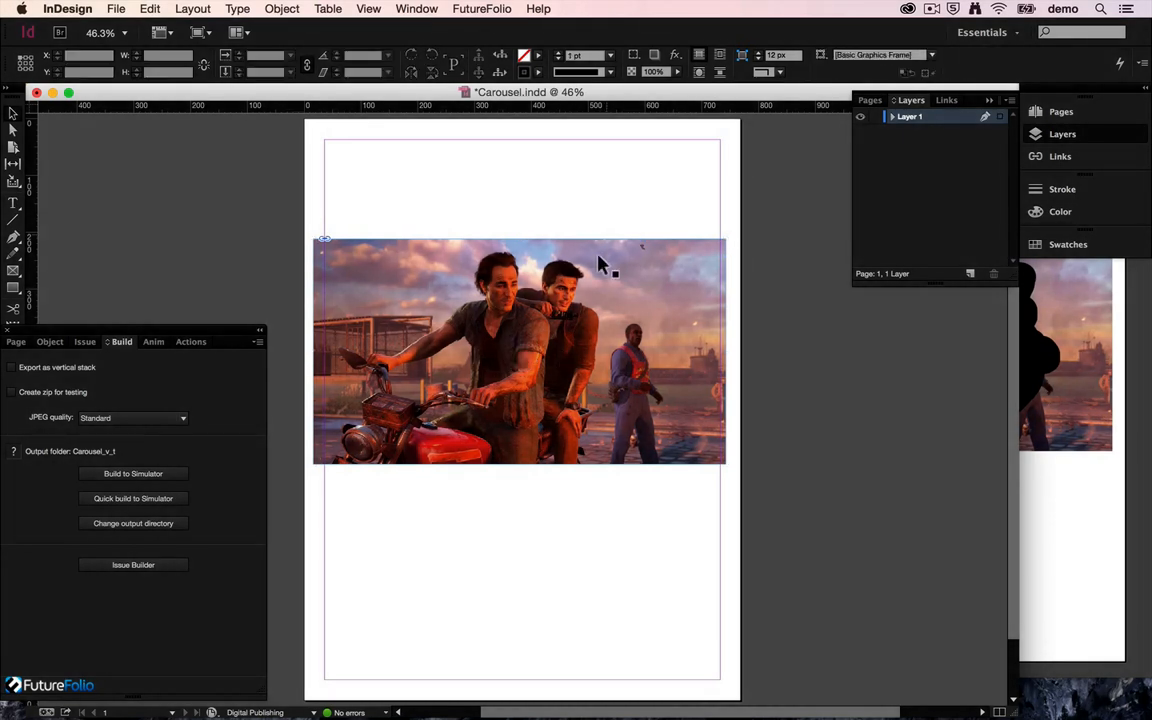
pyautogui.press('Delete')
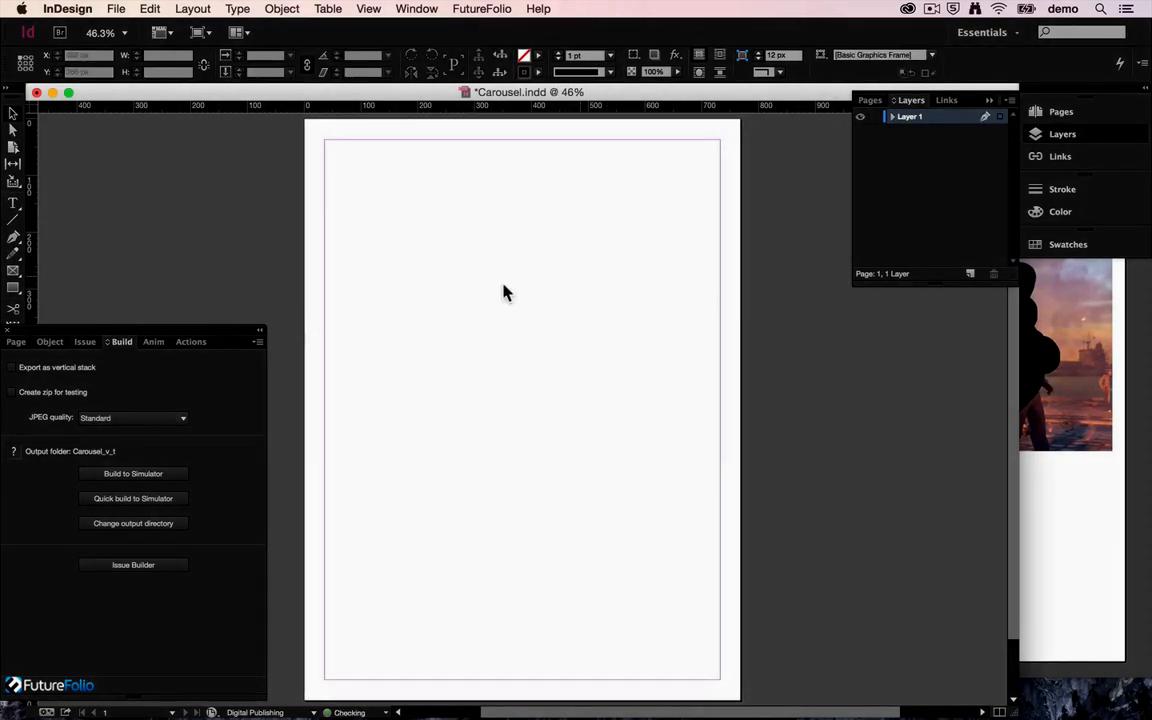
pyautogui.click(49, 343)
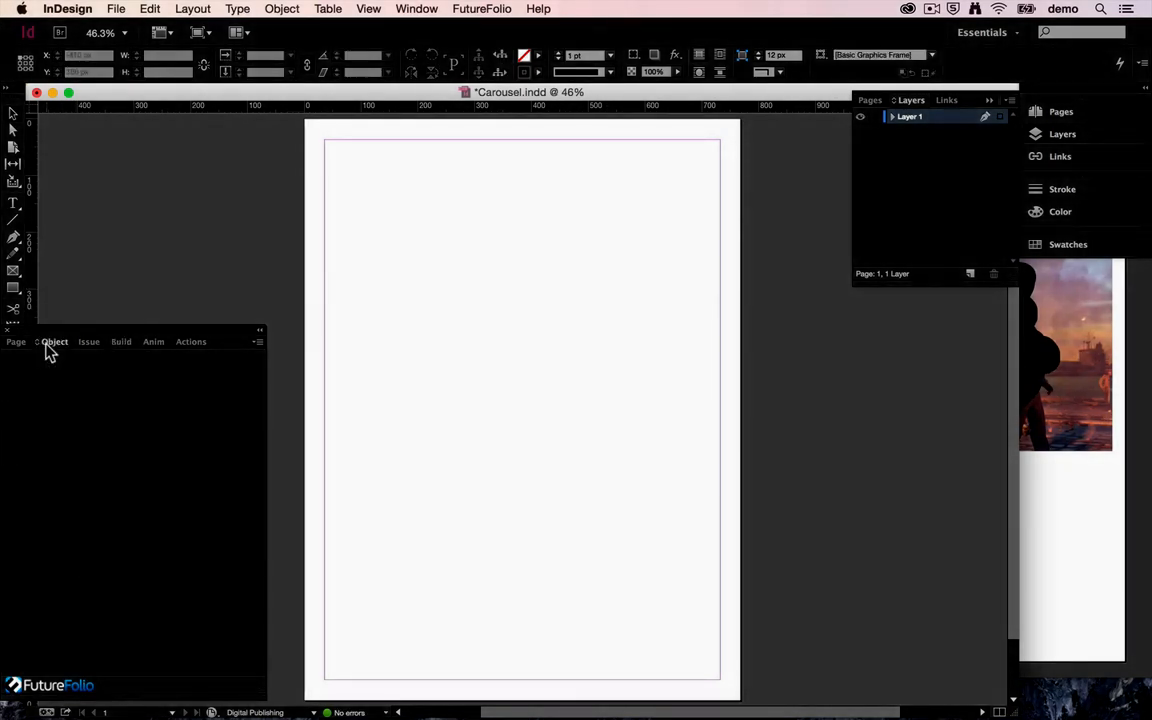
# Place off.png and on.png from the Toggle folder side by side, about 176 by 171 px and 204 by 198 px.
pyautogui.click(117, 9)
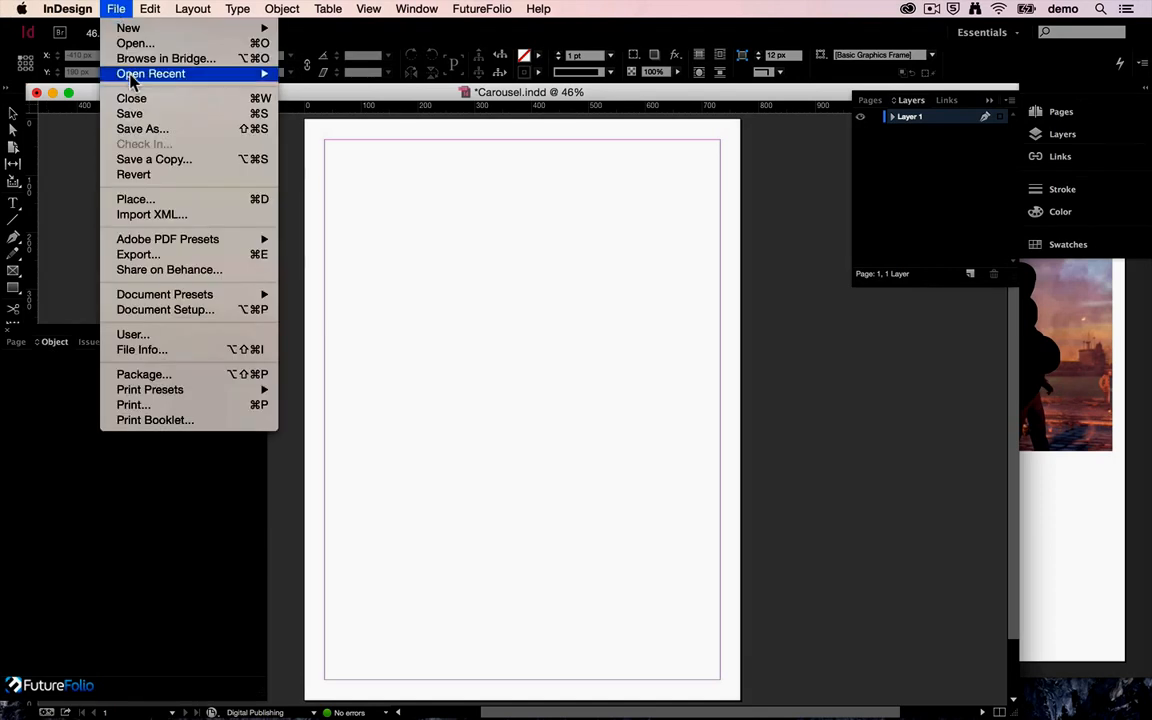
pyautogui.click(129, 201)
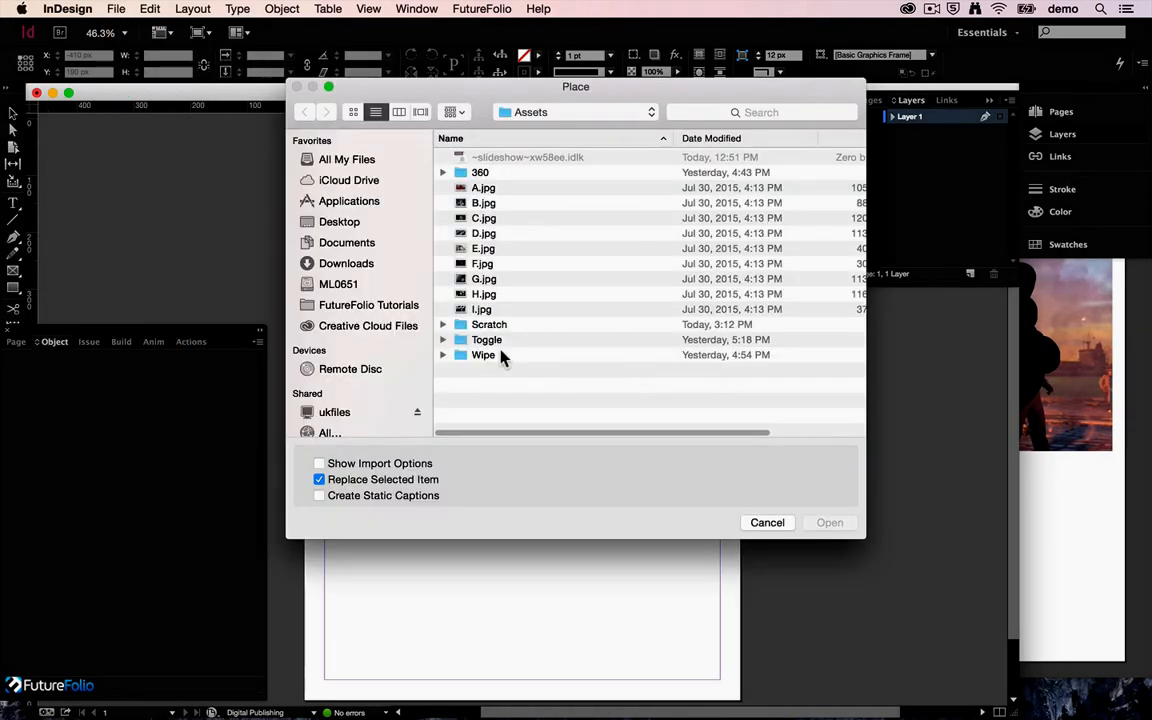
pyautogui.doubleClick(485, 342)
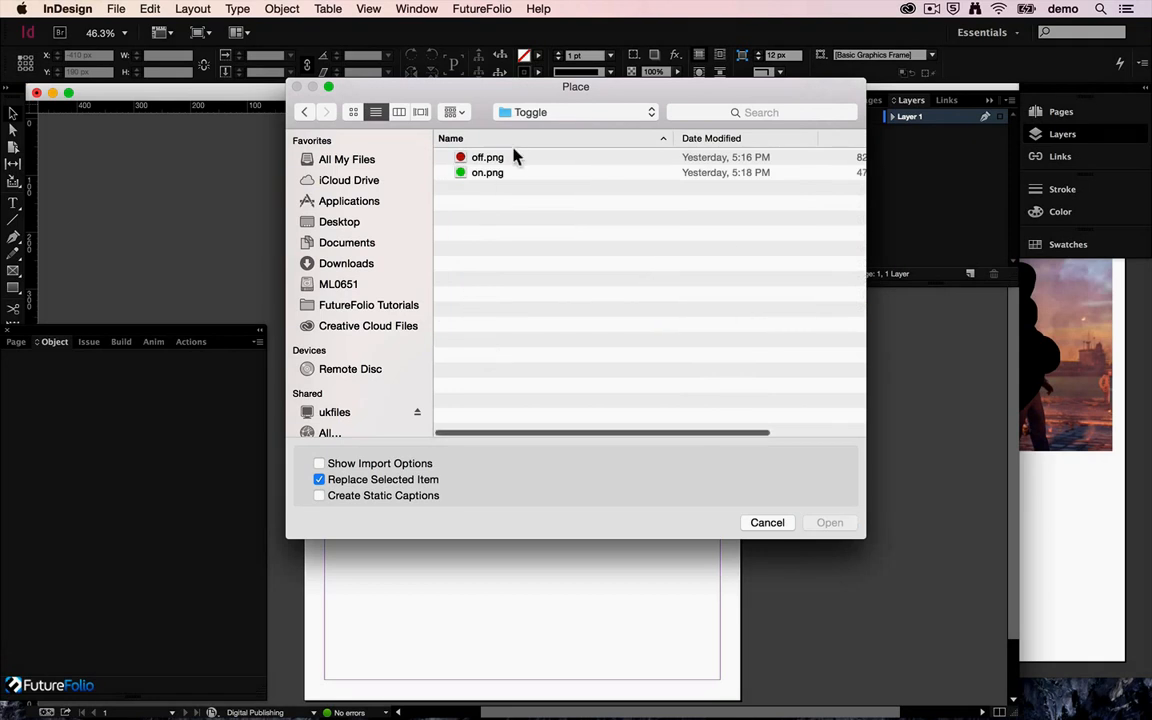
pyautogui.moveTo(495, 202); pyautogui.dragTo(474, 173)
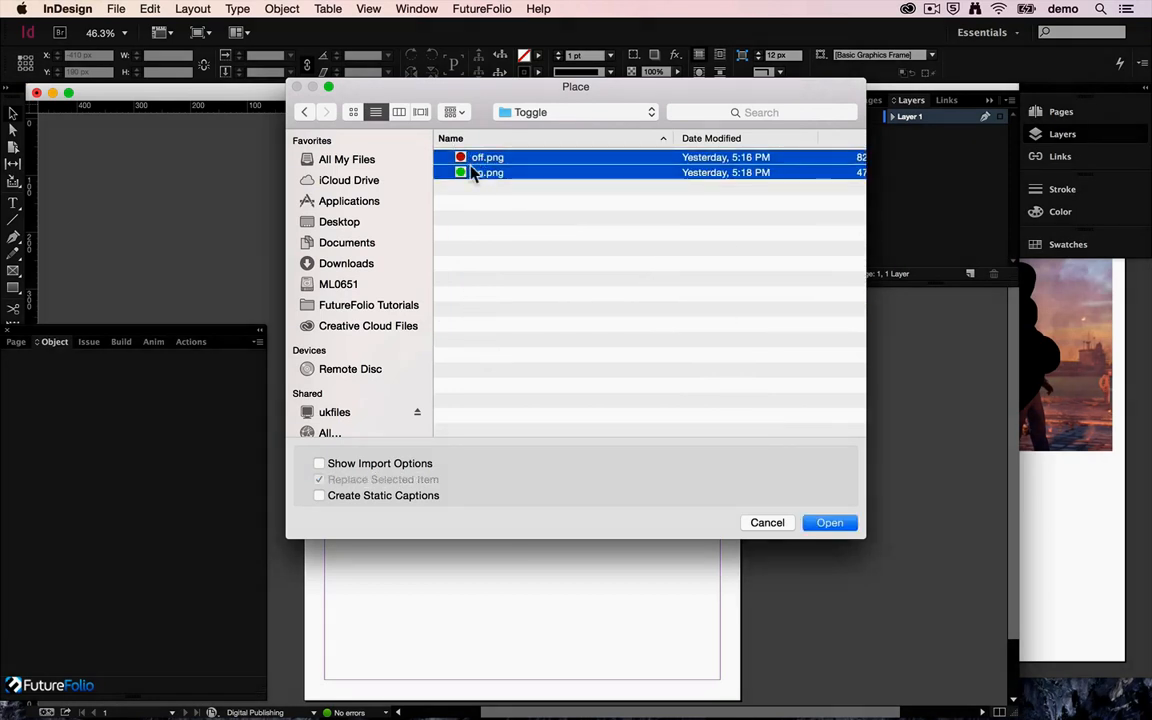
pyautogui.click(832, 524)
pyautogui.moveTo(366, 202); pyautogui.dragTo(416, 290)
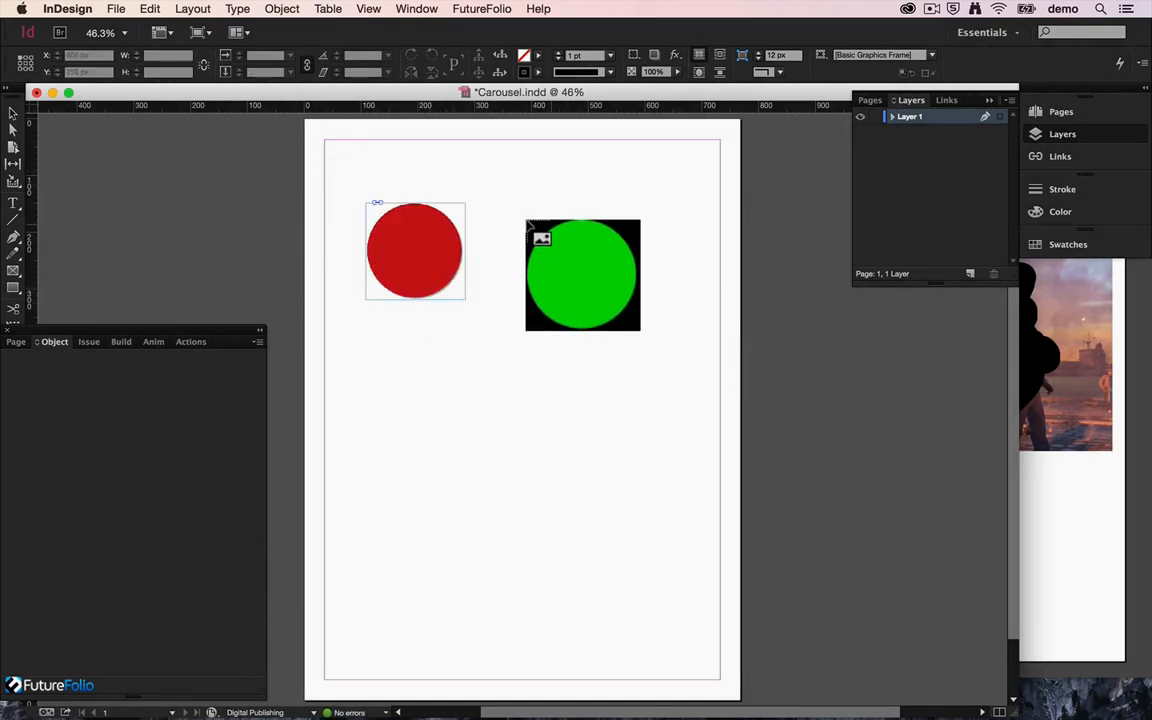
pyautogui.moveTo(522, 205); pyautogui.dragTo(655, 291)
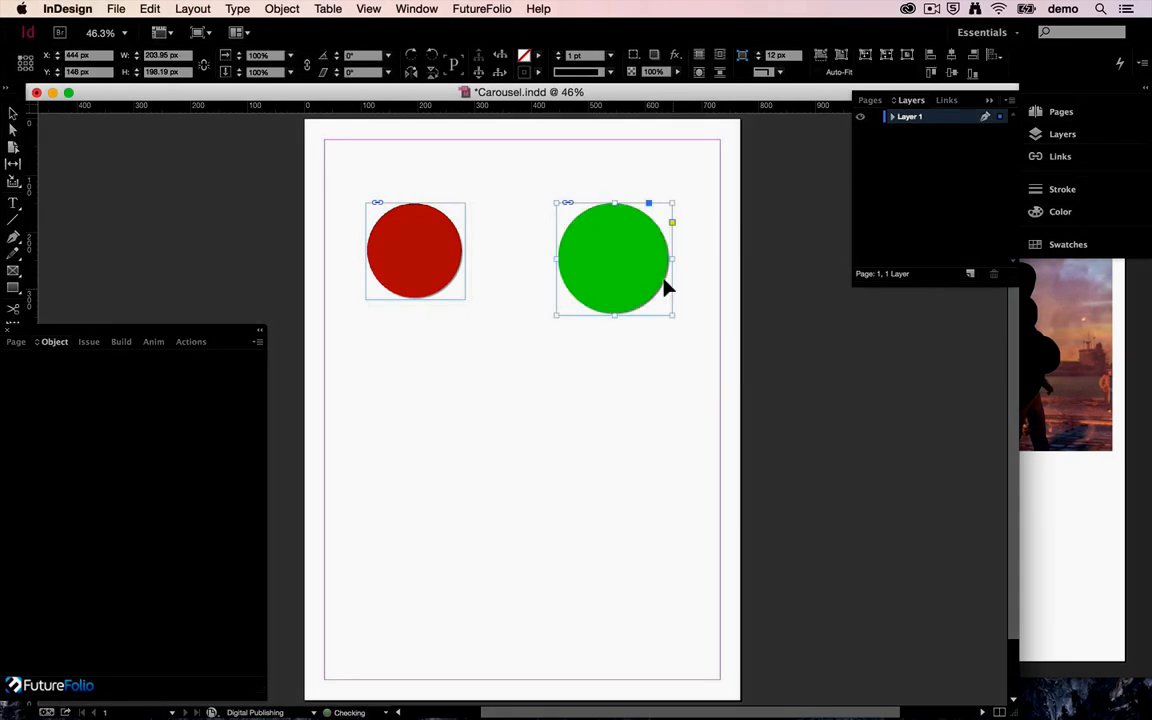
# Enlarge the red off.png frame to about 210 by 198 px and fit its content to the frame.
pyautogui.click(455, 290)
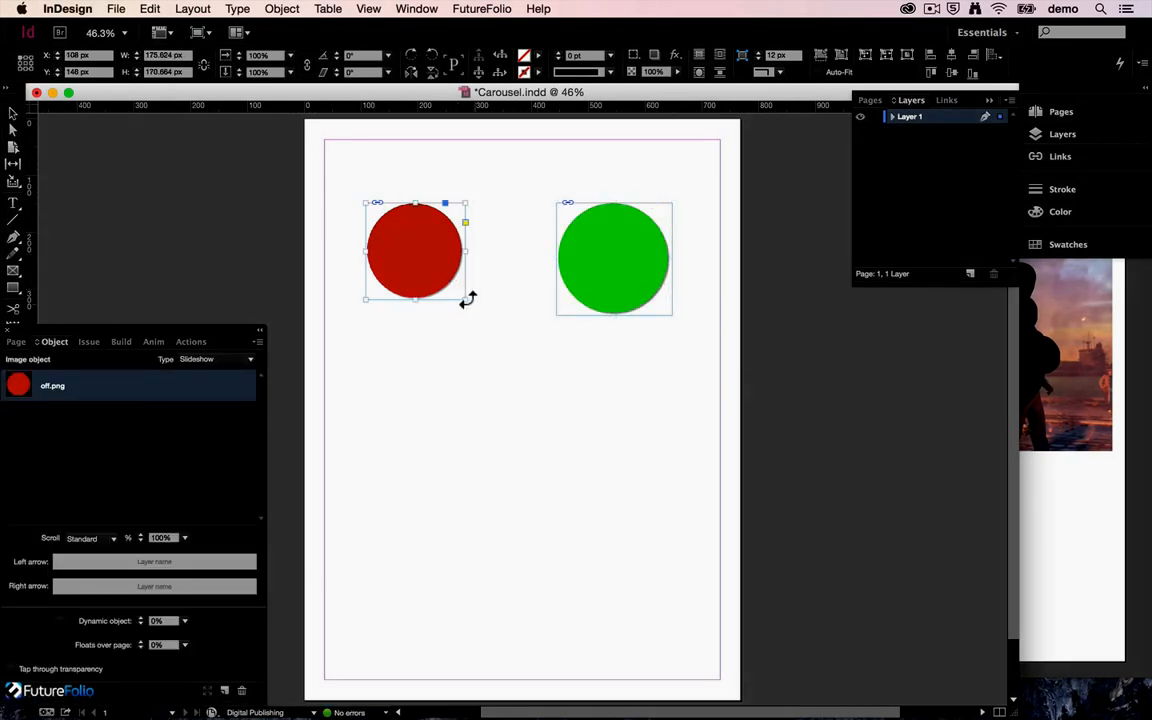
pyautogui.moveTo(460, 297); pyautogui.dragTo(452, 320)
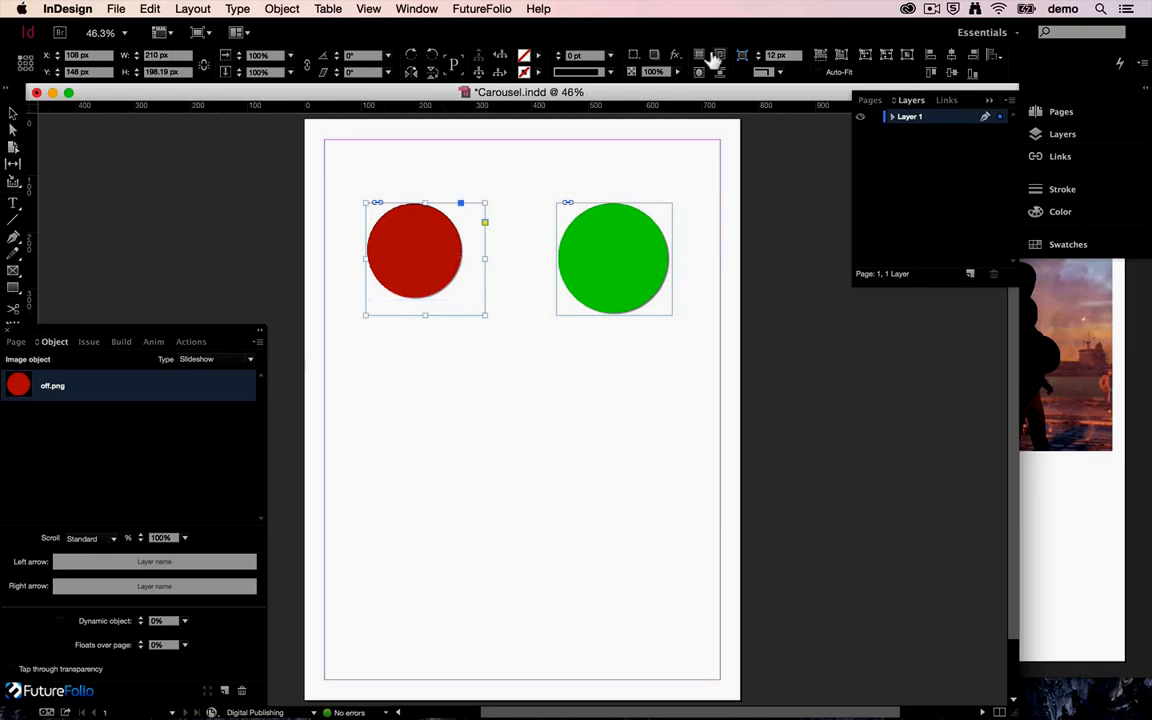
pyautogui.click(860, 55)
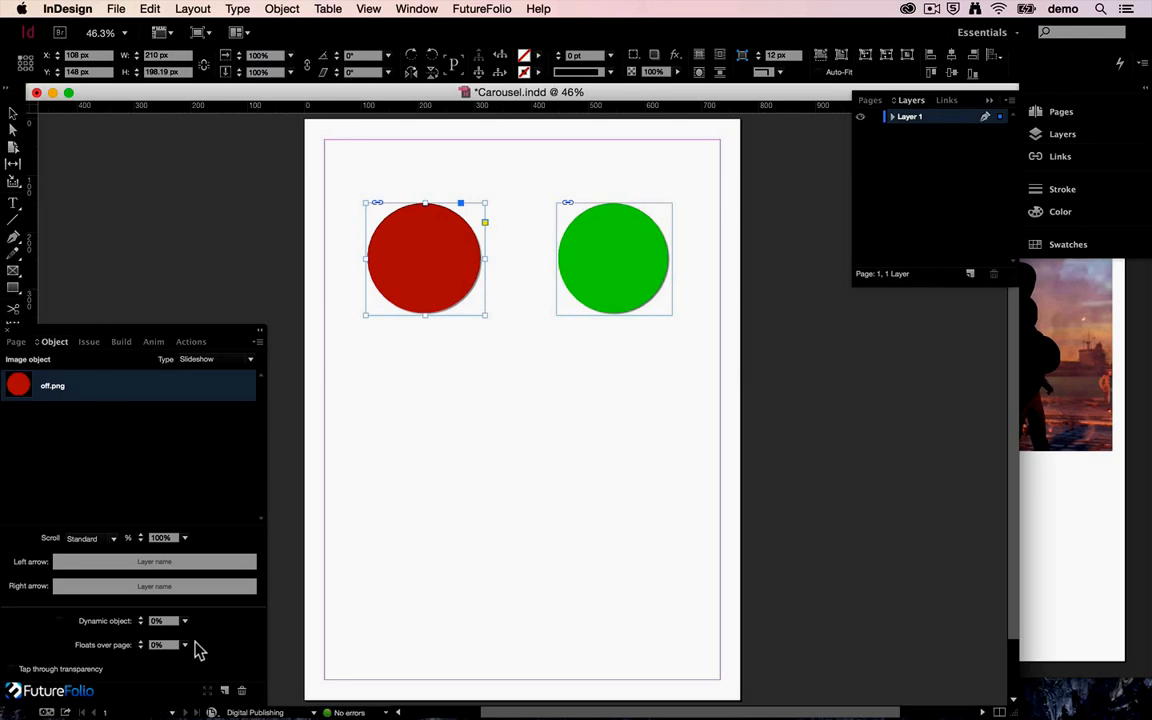
# Add on.png from the Toggle folder to the left off.png object and preview its two images in turn.
pyautogui.click(226, 691)
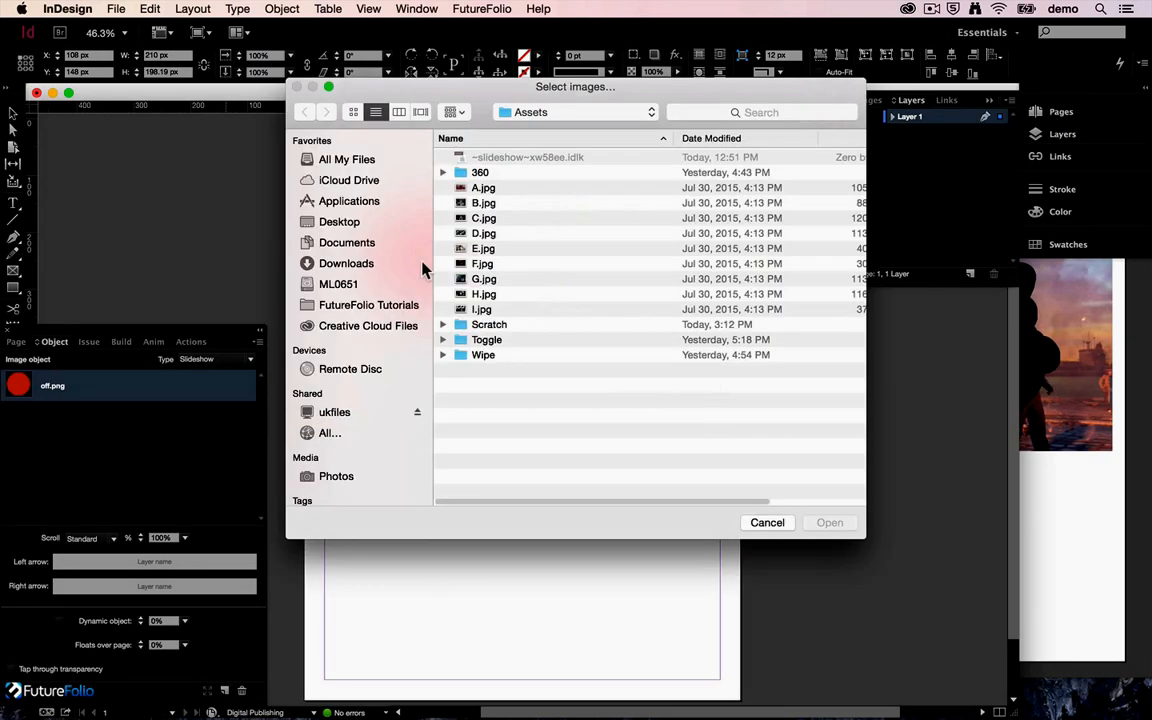
pyautogui.doubleClick(497, 350)
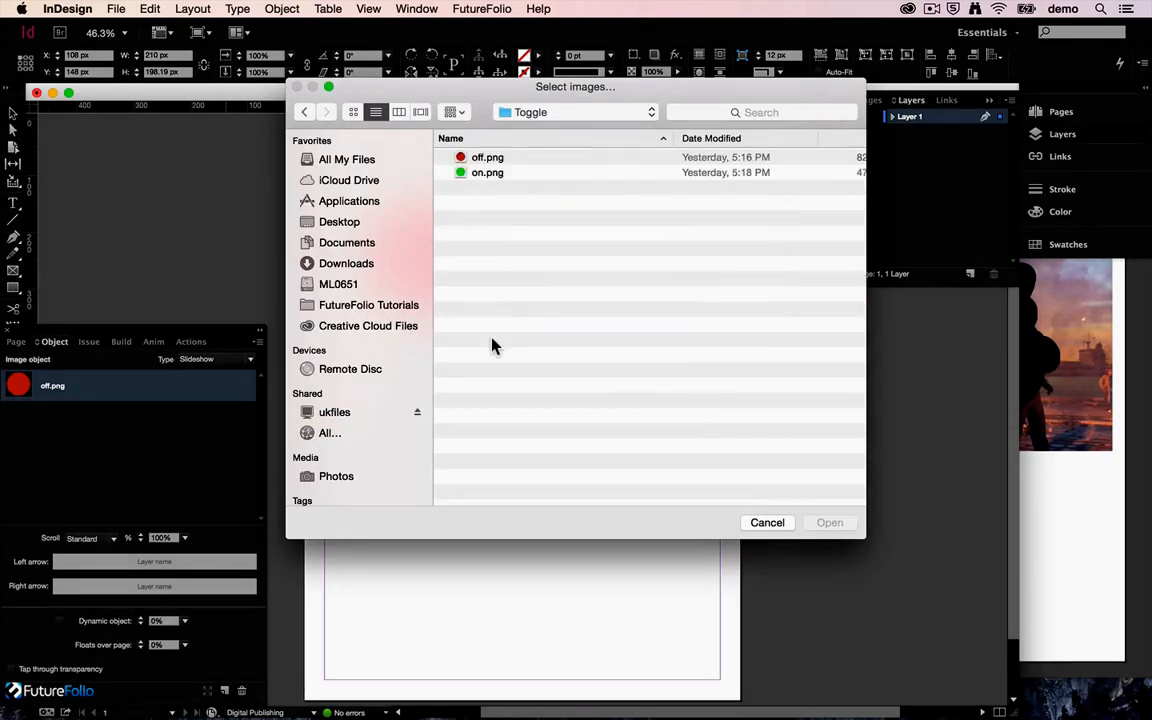
pyautogui.doubleClick(487, 173)
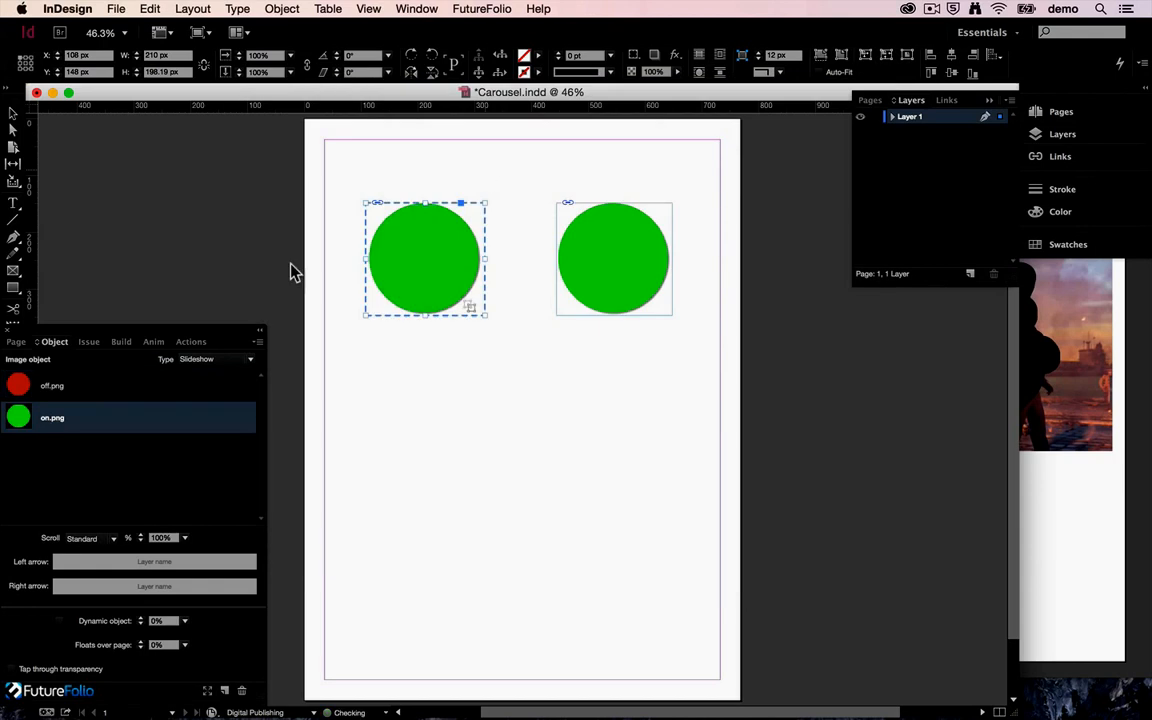
pyautogui.click(83, 395)
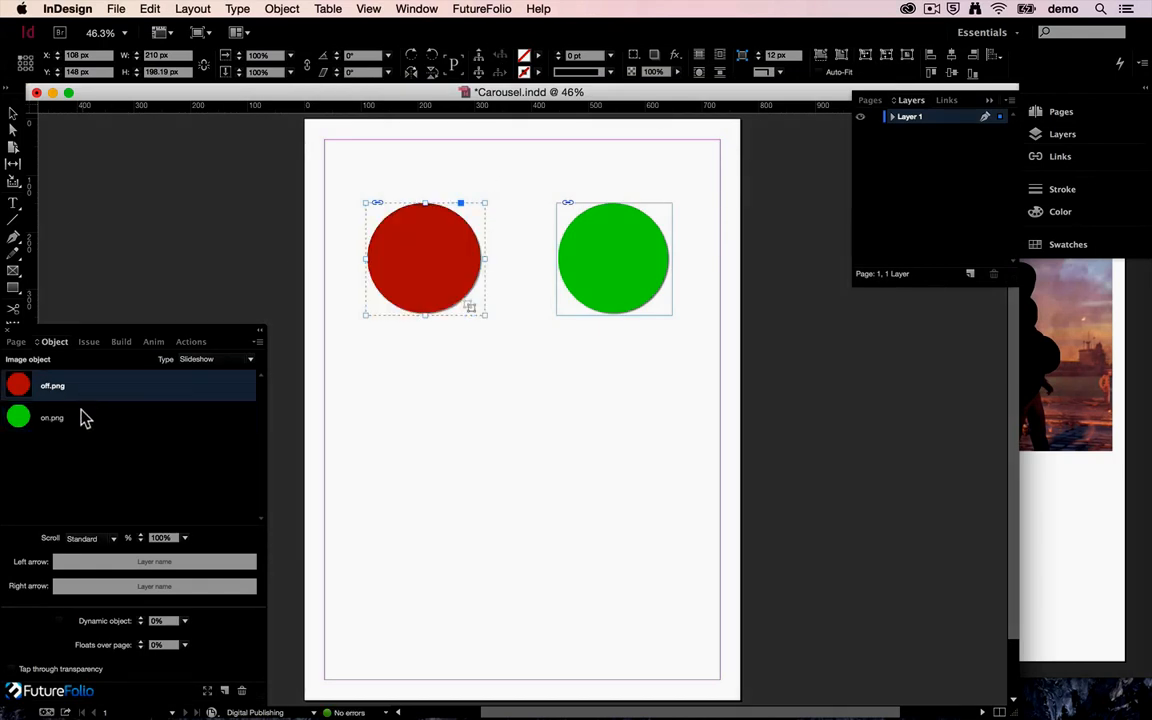
pyautogui.click(83, 414)
# Set the left image object's type to Toggle and move on.png above off.png in its image list.
pyautogui.click(197, 358)
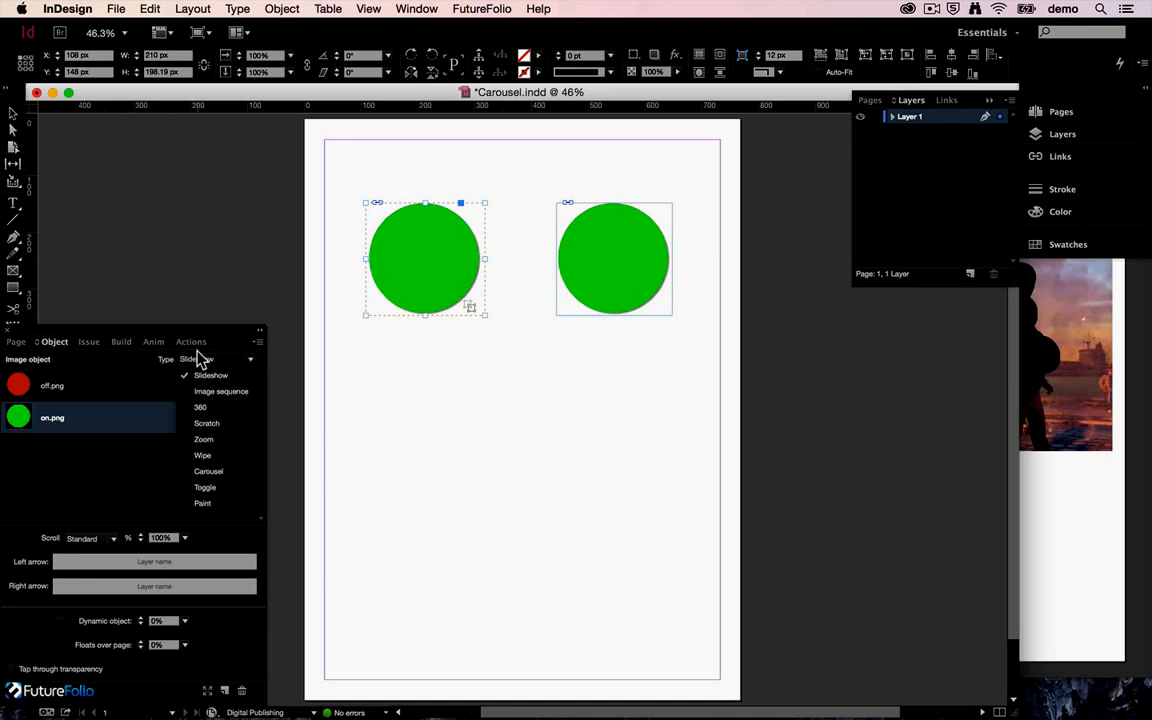
pyautogui.click(204, 487)
pyautogui.moveTo(111, 395); pyautogui.dragTo(108, 378)
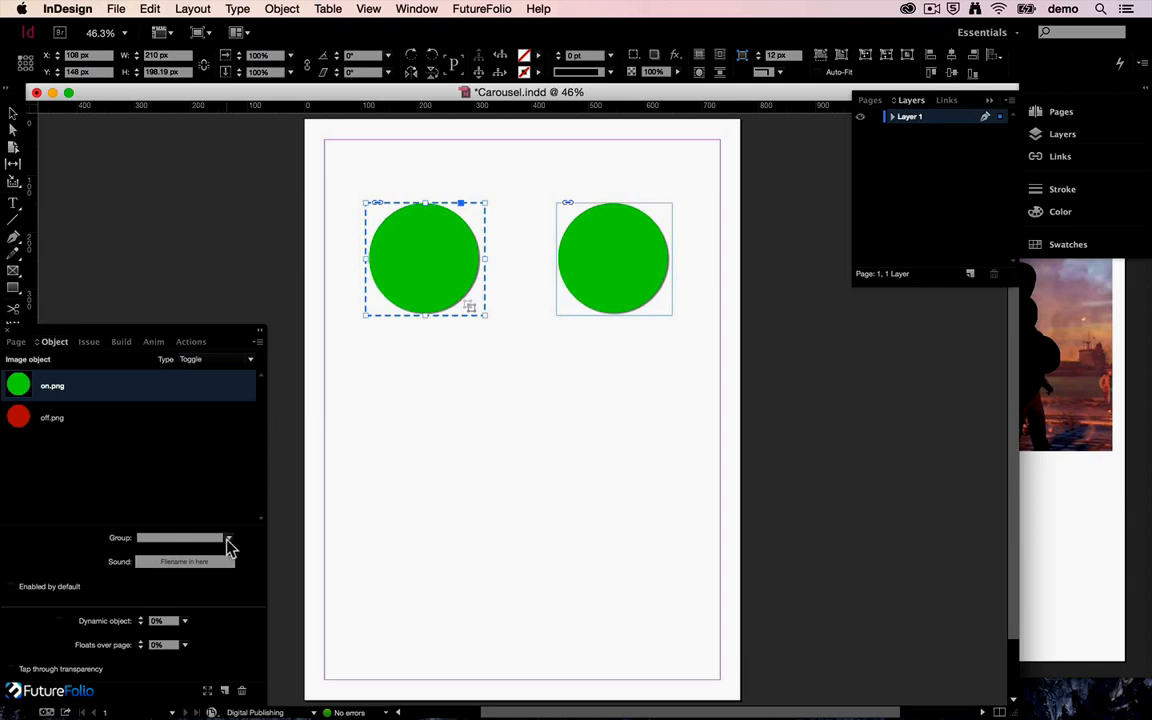
# Build the page to the iOS Simulator and toggle the left circle several times.
pyautogui.click(121, 342)
pyautogui.click(160, 476)
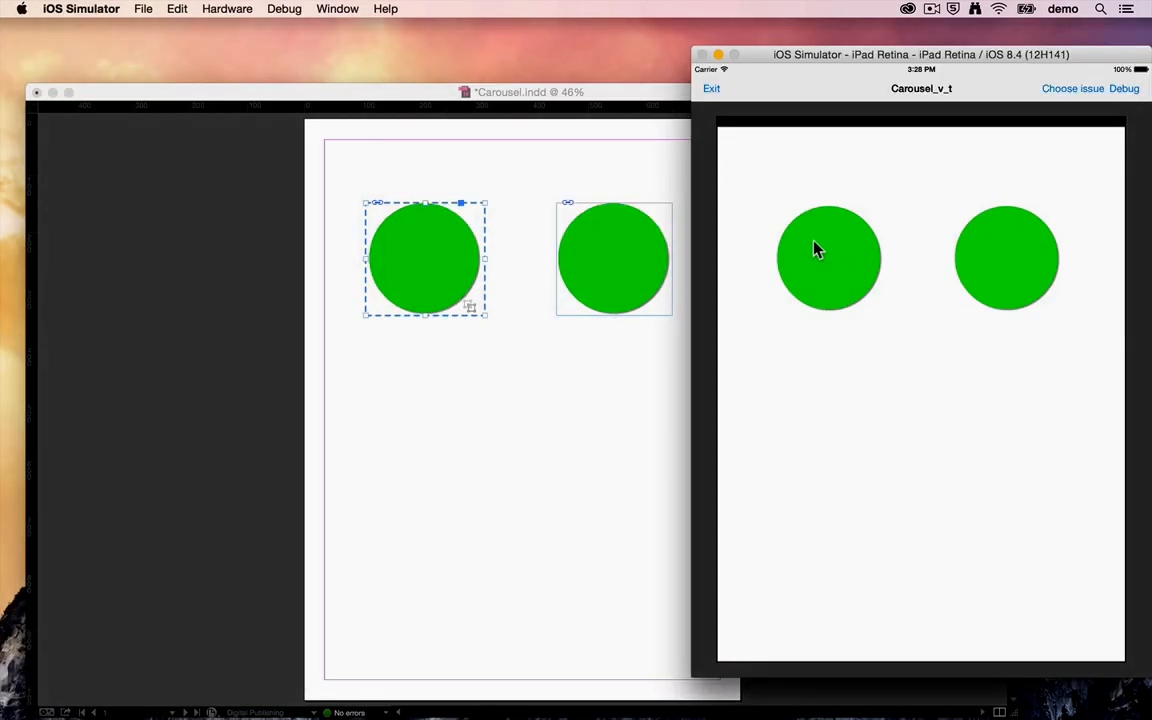
pyautogui.click(815, 268)
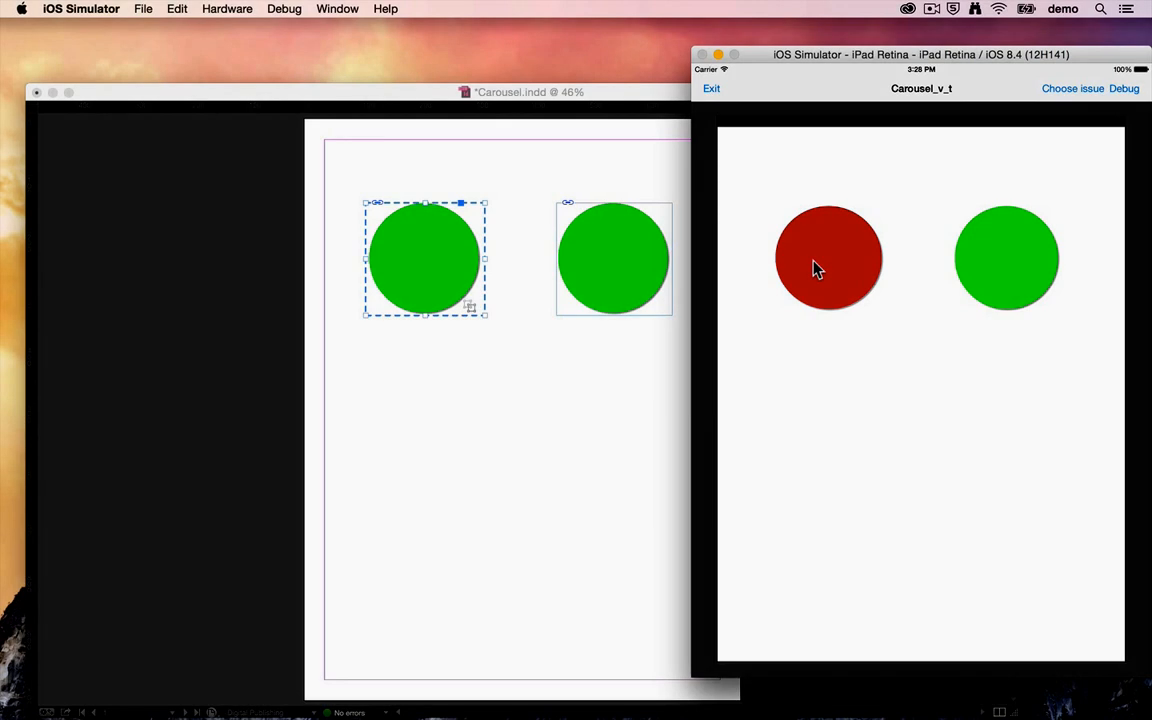
pyautogui.click(806, 265)
pyautogui.click(803, 265)
pyautogui.click(799, 265)
# Switch back to InDesign, make the right circle a Toggle object and add off.png as its second image, leaving on.png selected.
pyautogui.click(600, 284)
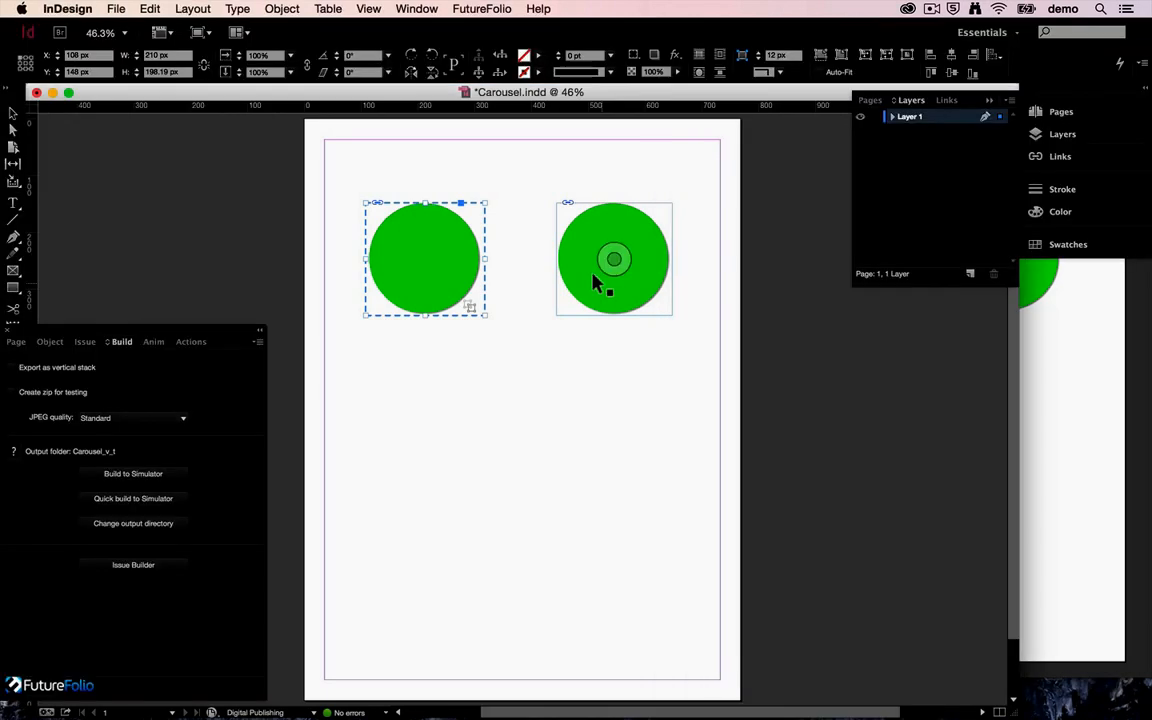
pyautogui.click(588, 300)
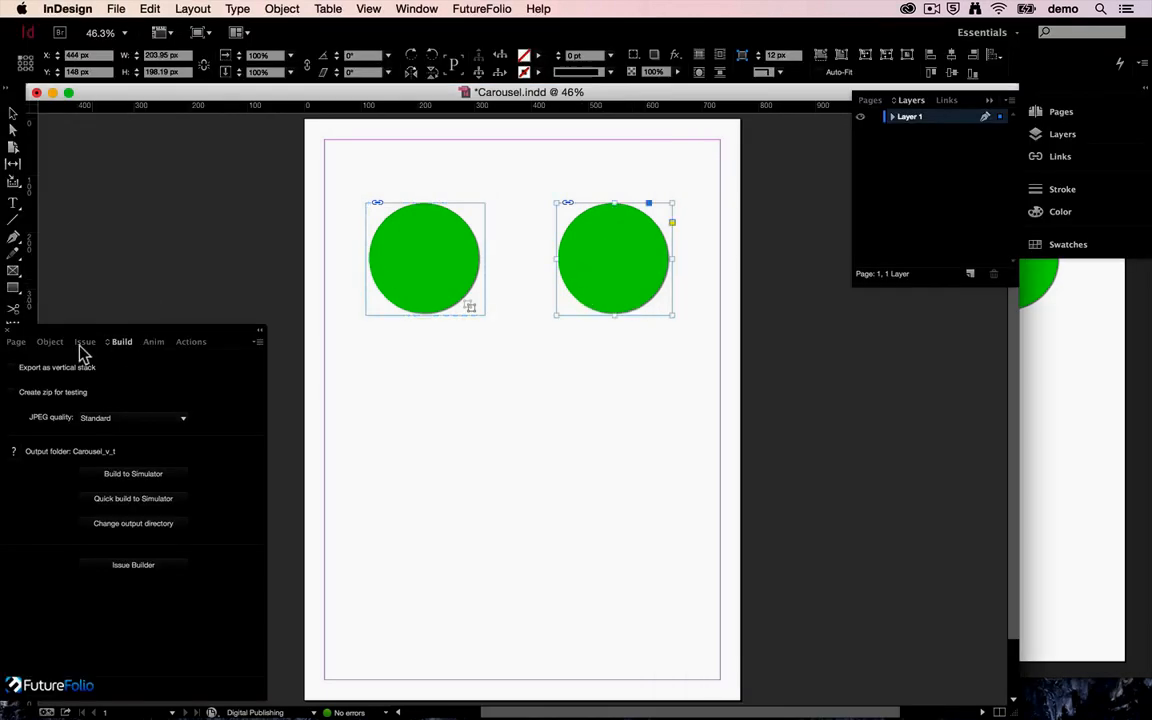
pyautogui.click(50, 342)
pyautogui.click(248, 358)
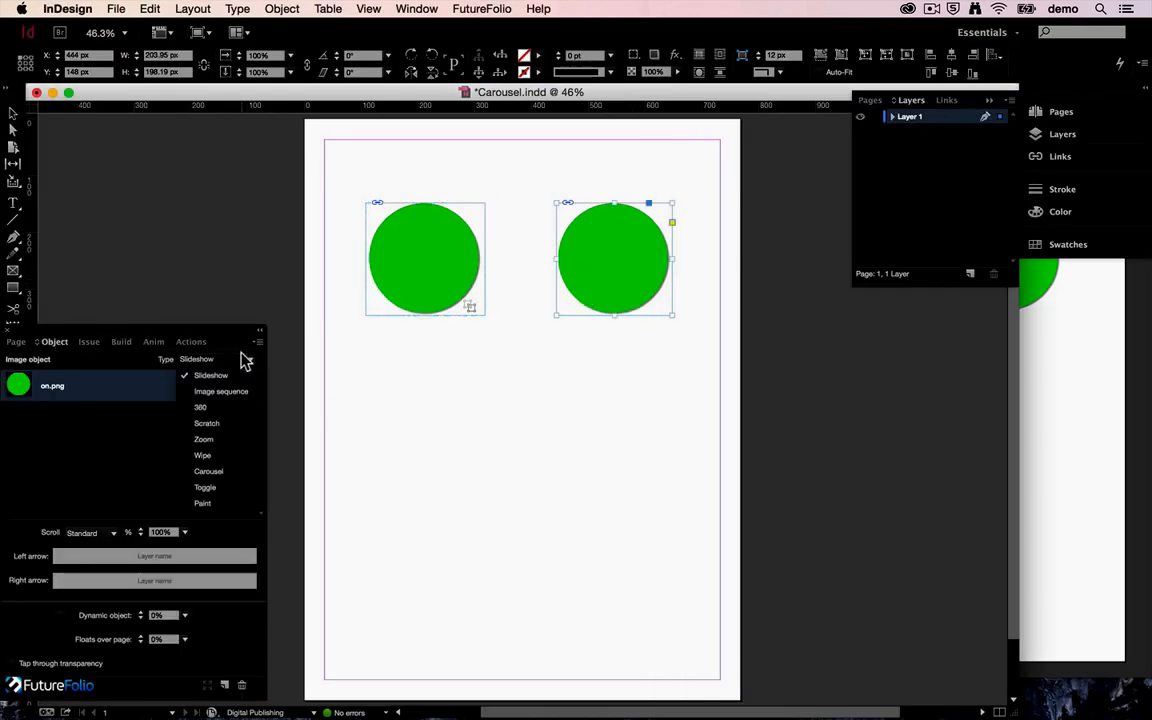
pyautogui.click(206, 487)
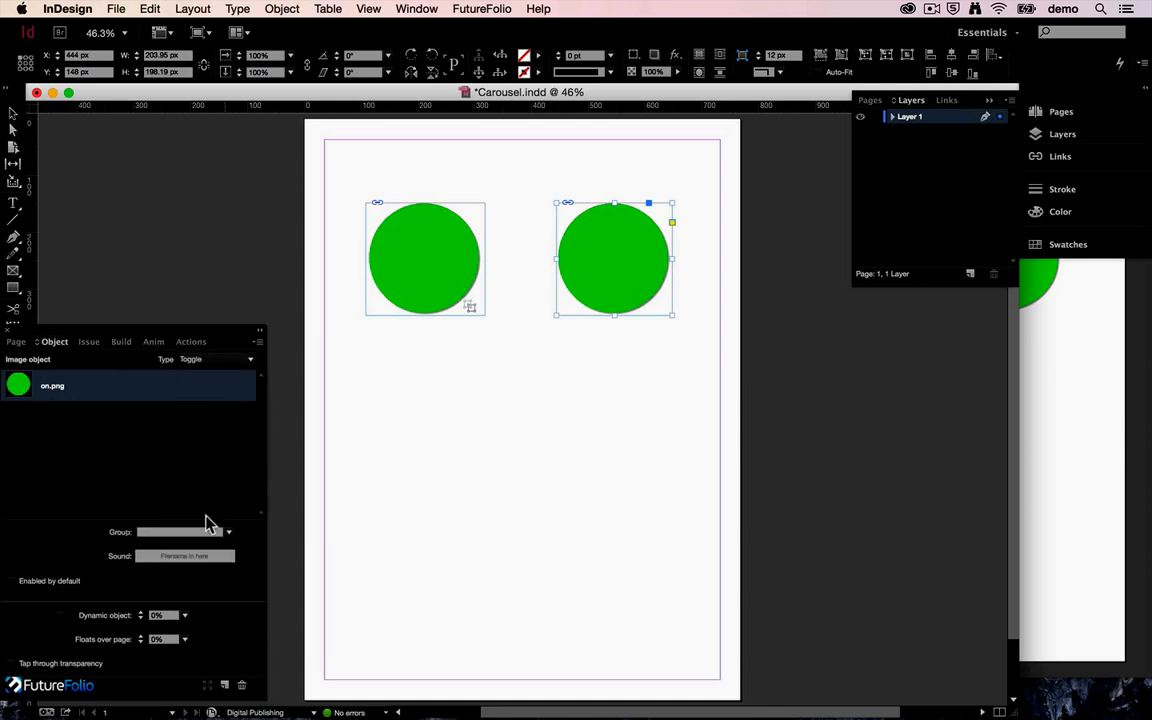
pyautogui.click(217, 682)
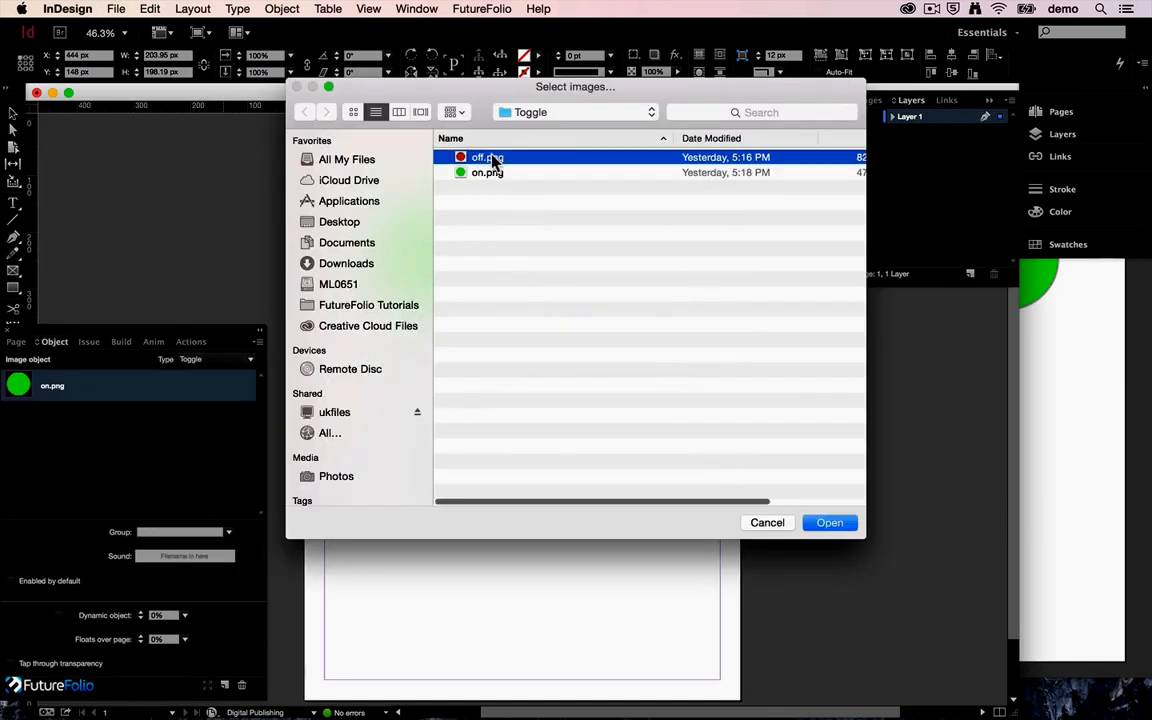
pyautogui.doubleClick(492, 162)
pyautogui.click(81, 390)
pyautogui.click(82, 416)
pyautogui.click(81, 392)
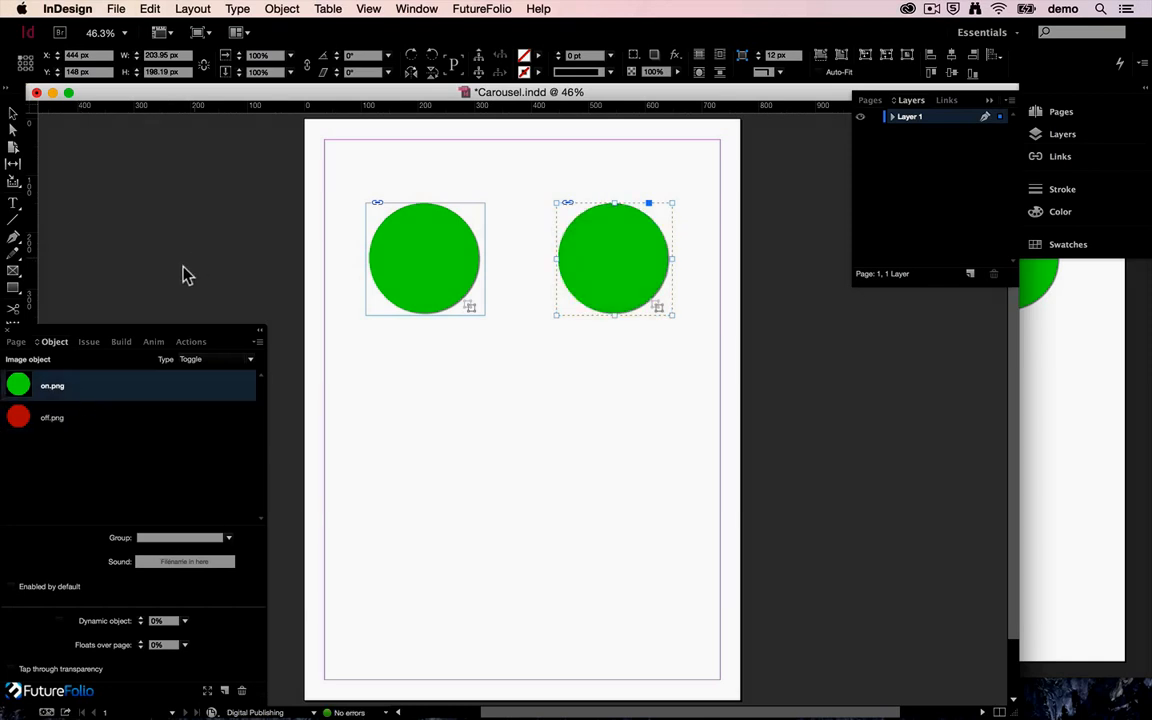
# Rebuild the page to the iOS Simulator and toggle both circles independently.
pyautogui.click(122, 341)
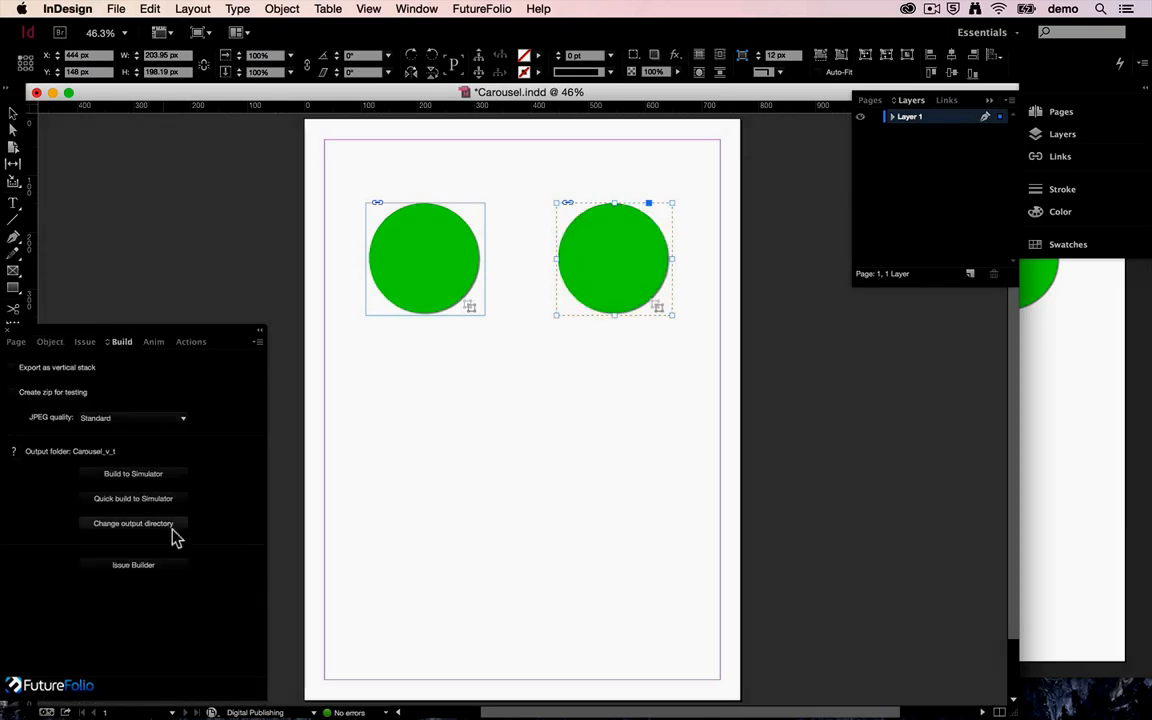
pyautogui.click(160, 474)
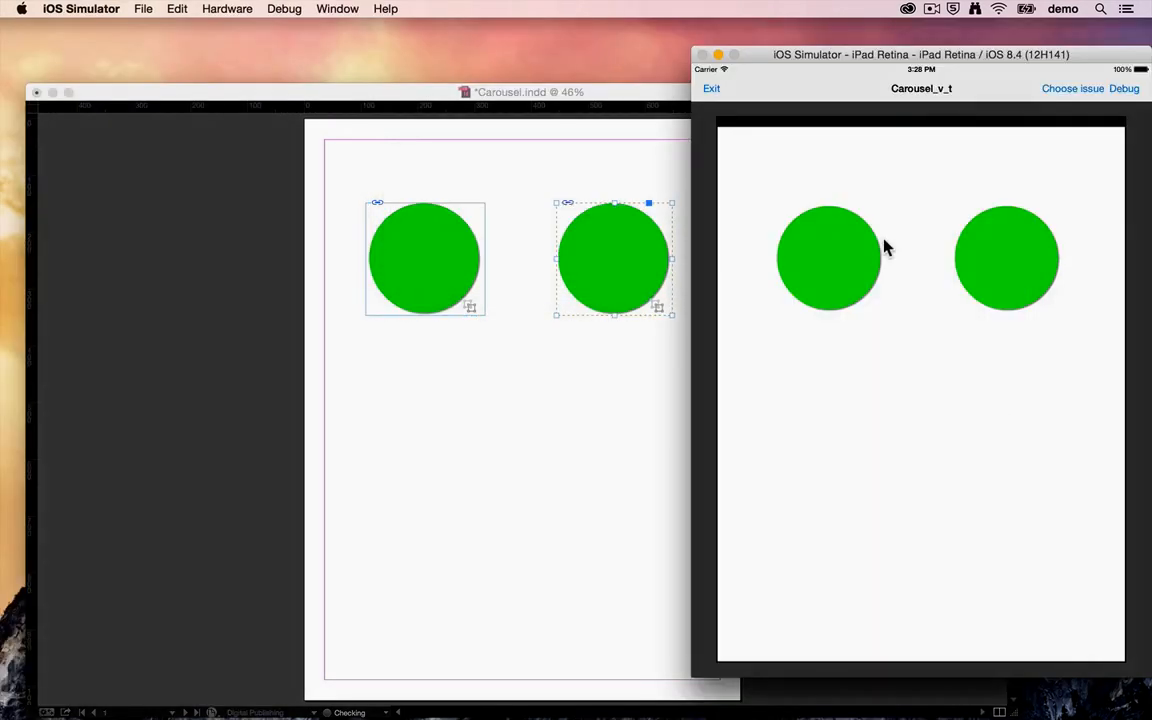
pyautogui.click(857, 258)
pyautogui.click(1015, 260)
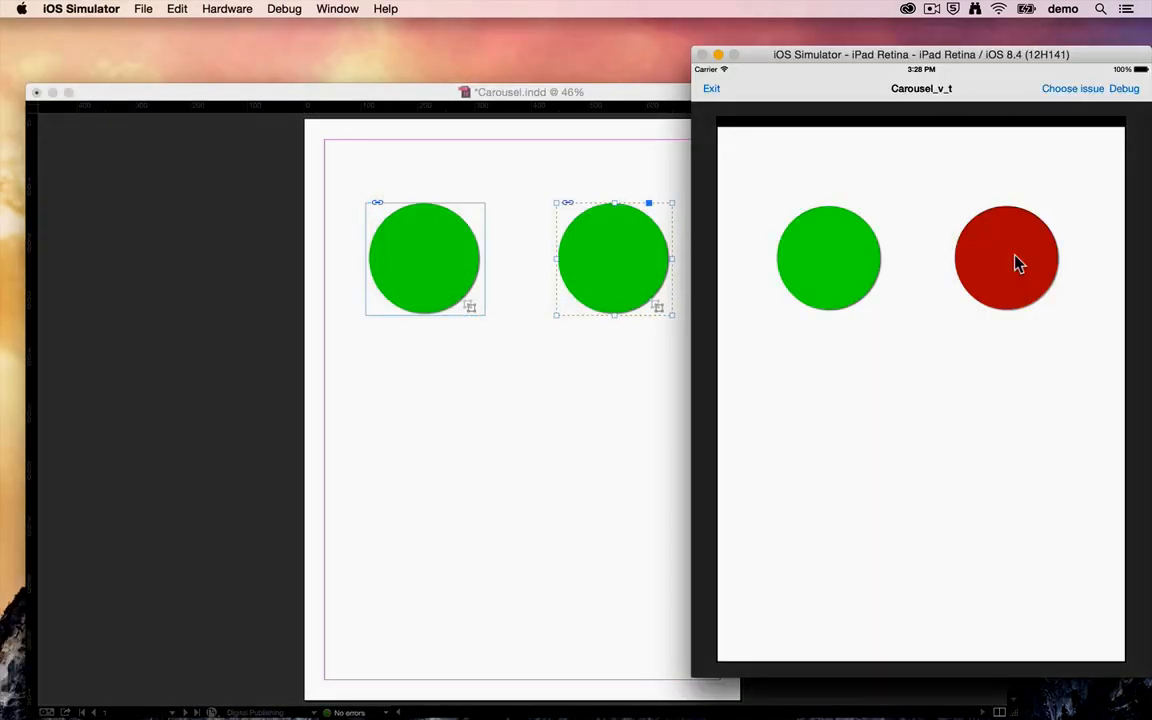
pyautogui.click(822, 254)
pyautogui.click(1012, 260)
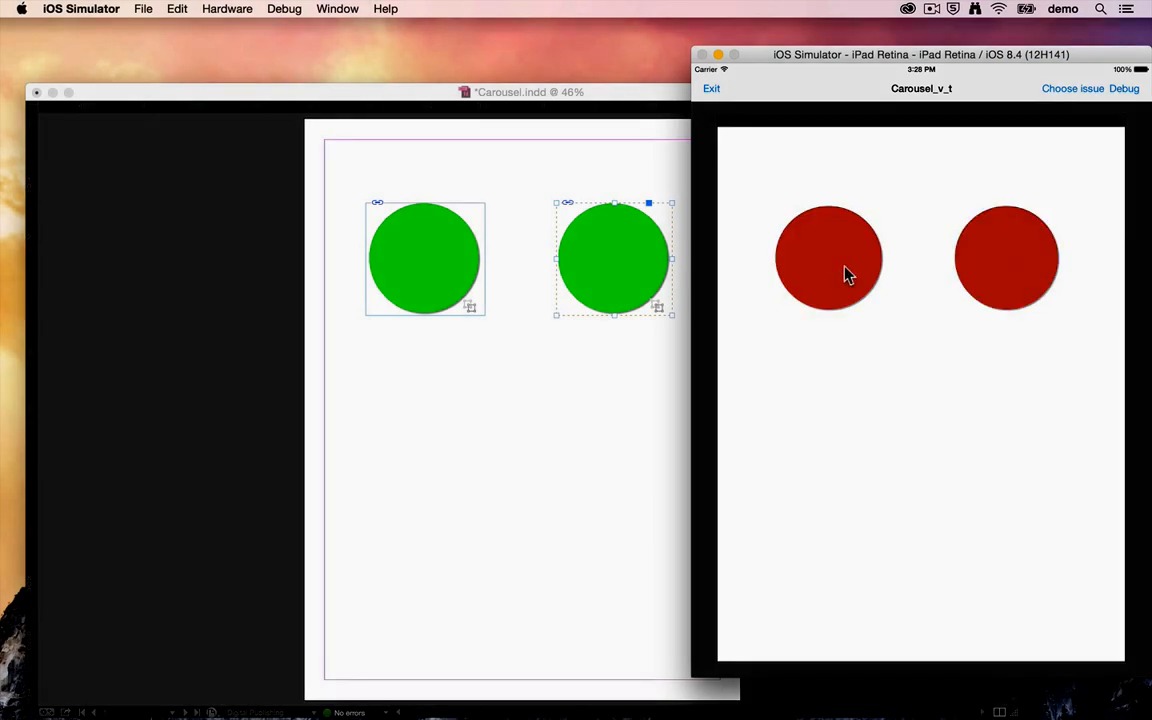
pyautogui.click(845, 275)
pyautogui.click(1000, 265)
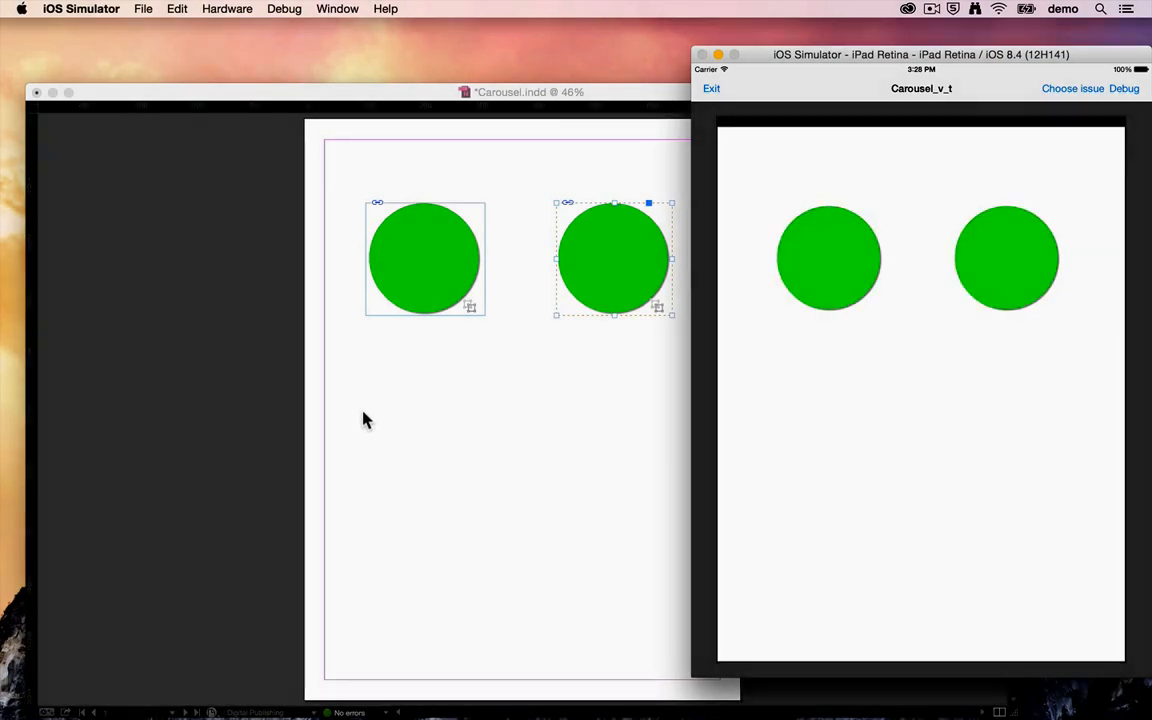
# Switch back to InDesign and assign the left Toggle object to a new group named group1.
pyautogui.click(365, 420)
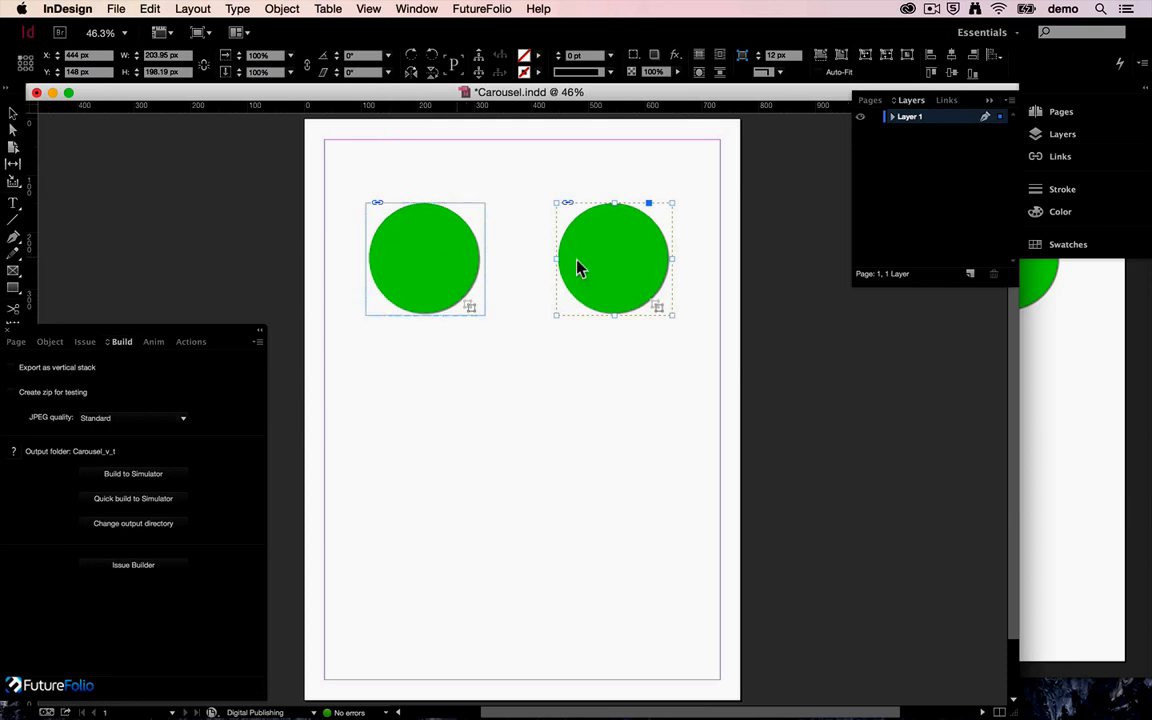
pyautogui.click(440, 238)
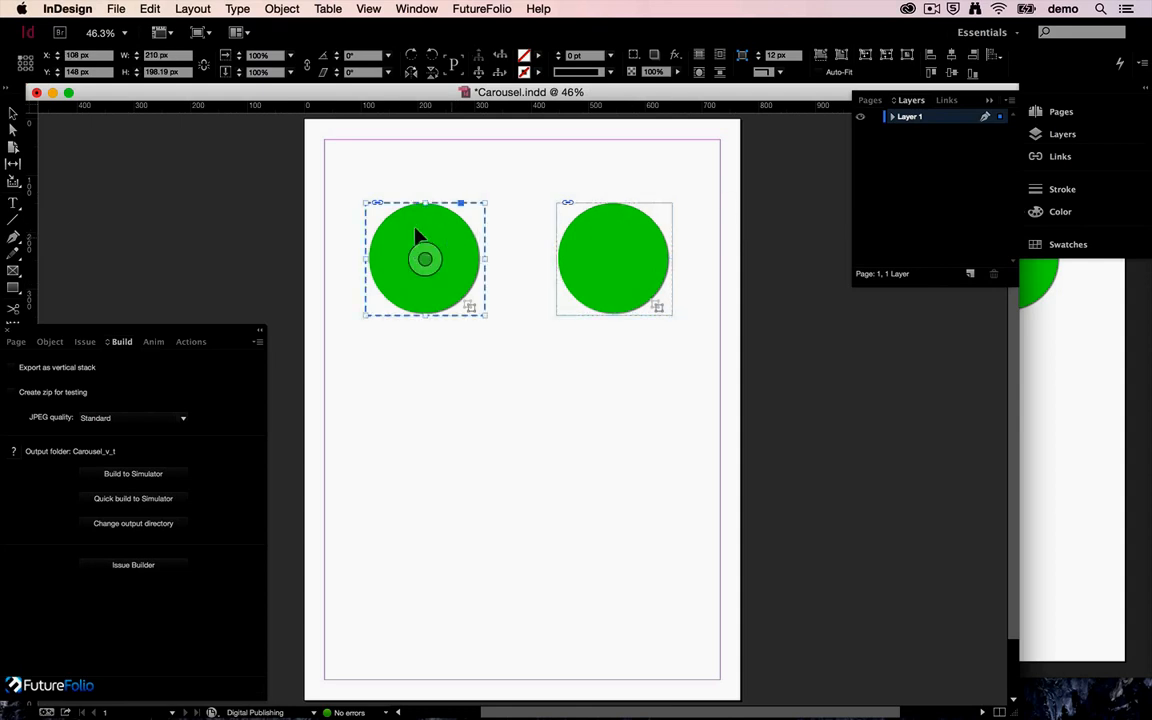
pyautogui.click(50, 342)
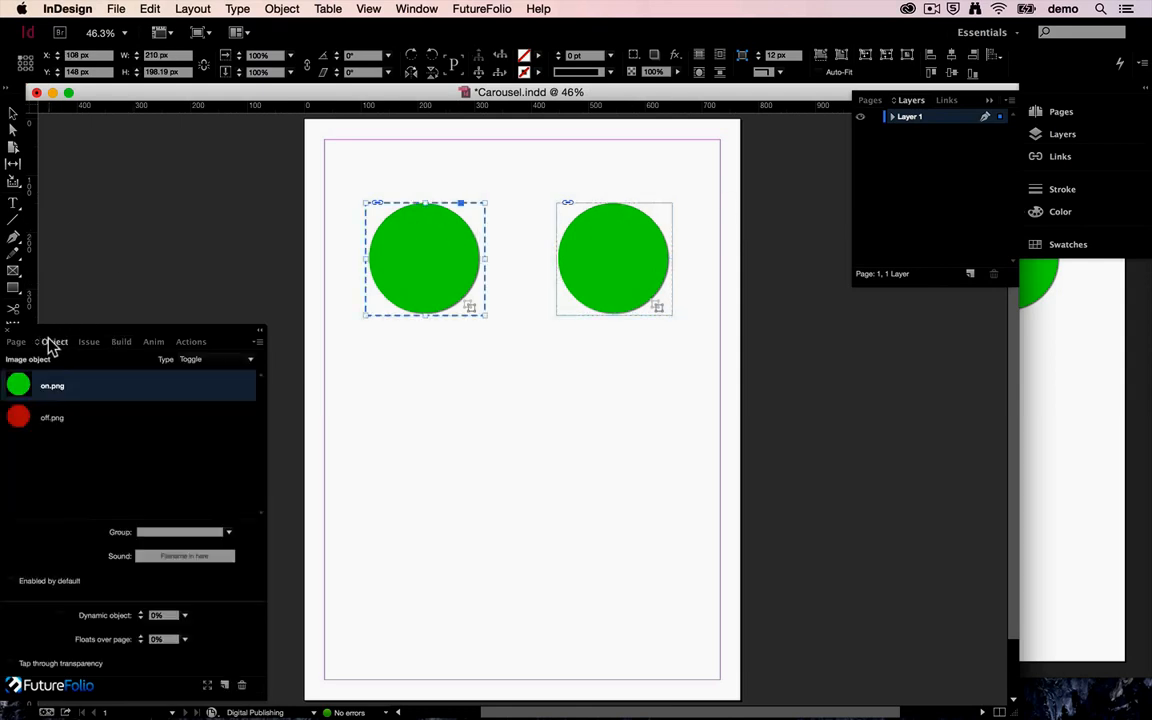
pyautogui.click(183, 532)
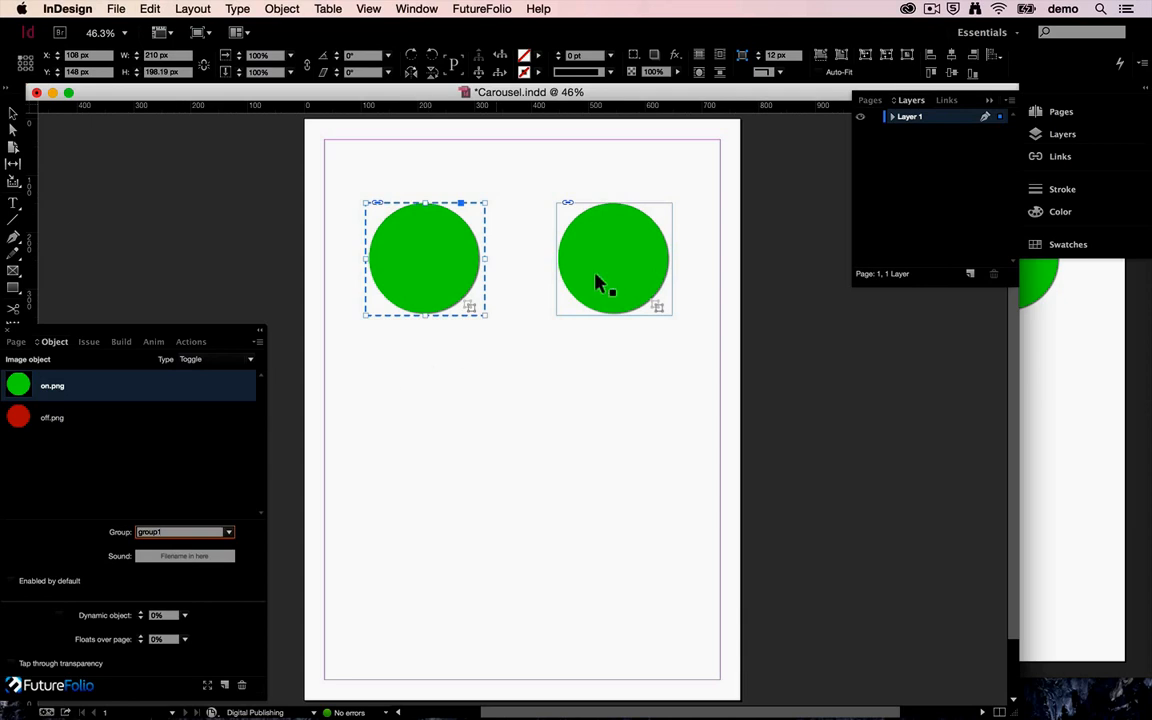
# Assign the right Toggle object to the existing group1 and check the group setting on the left one.
pyautogui.click(622, 260)
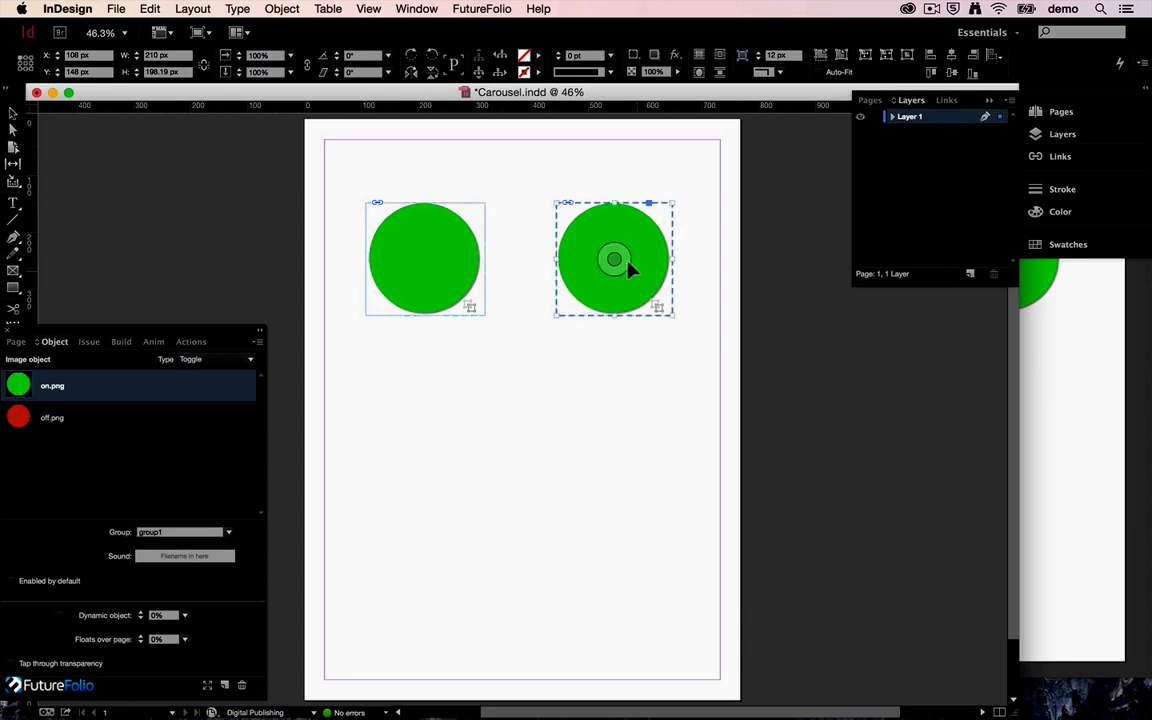
pyautogui.click(228, 538)
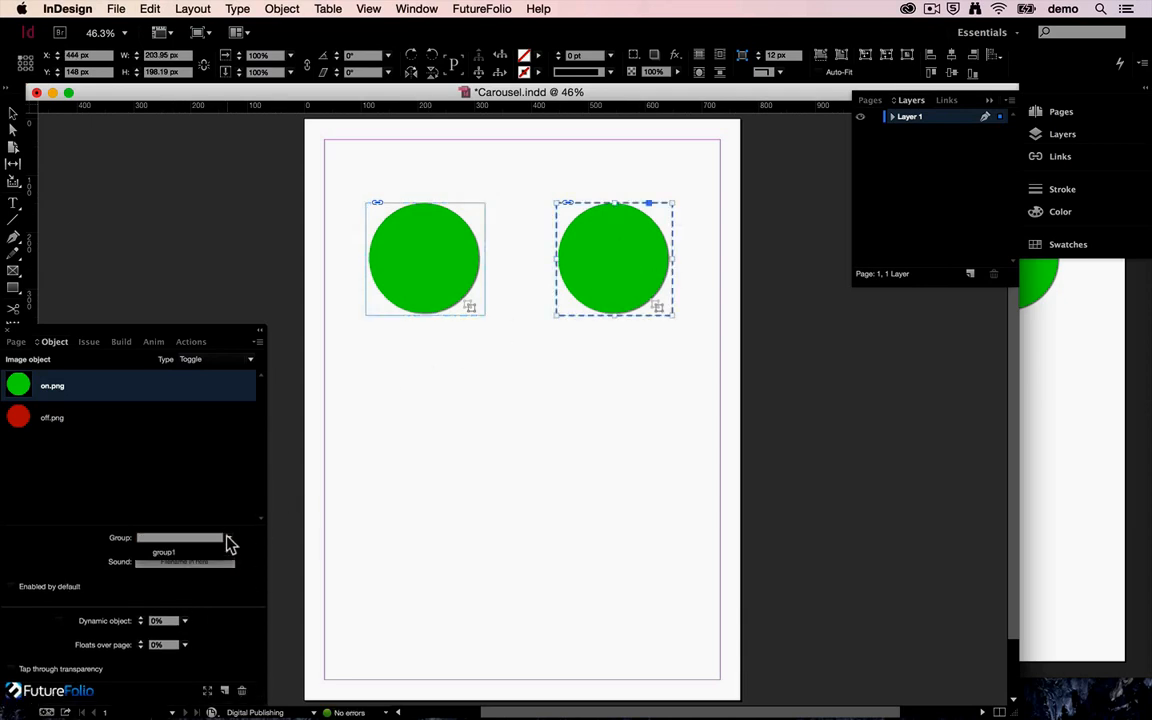
pyautogui.click(174, 554)
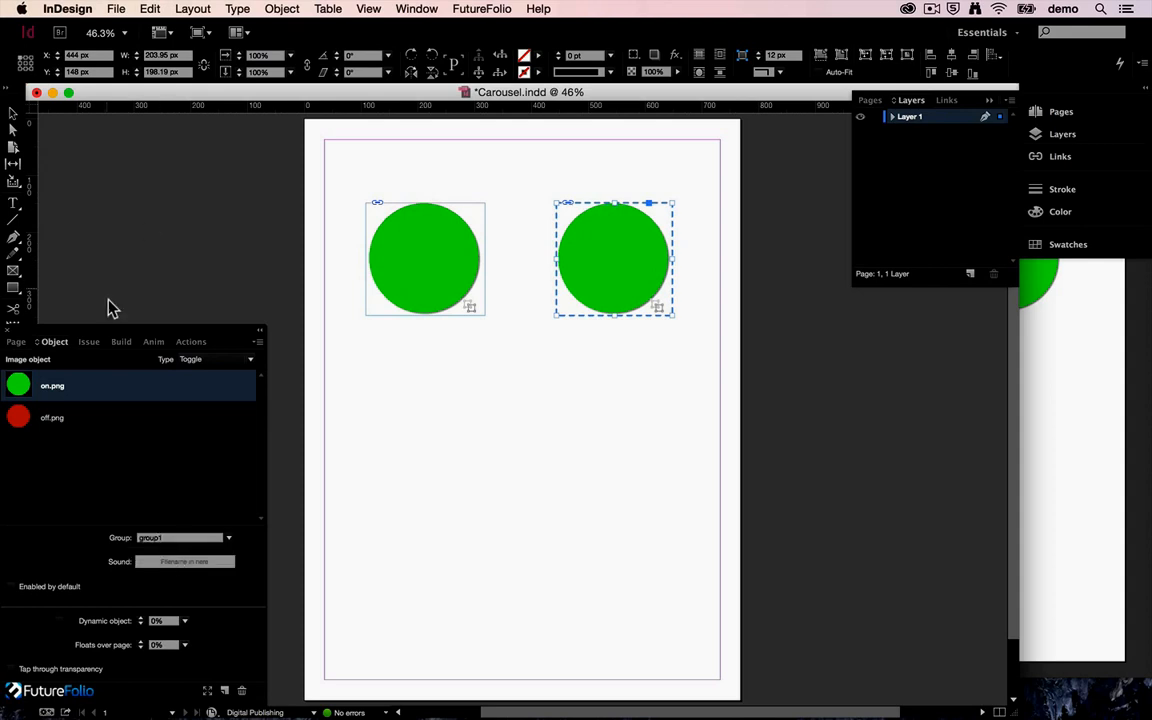
pyautogui.click(441, 288)
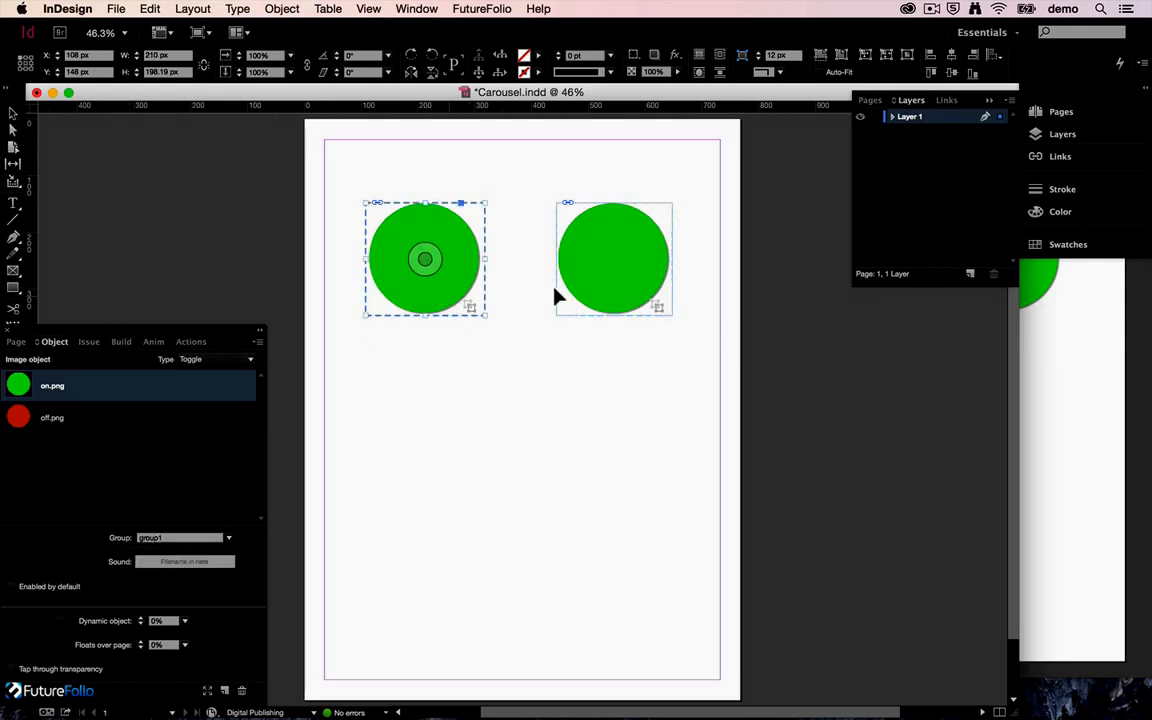
pyautogui.click(582, 279)
# Rebuild the page to the iOS Simulator and alternately toggle the two grouped circles.
pyautogui.click(121, 342)
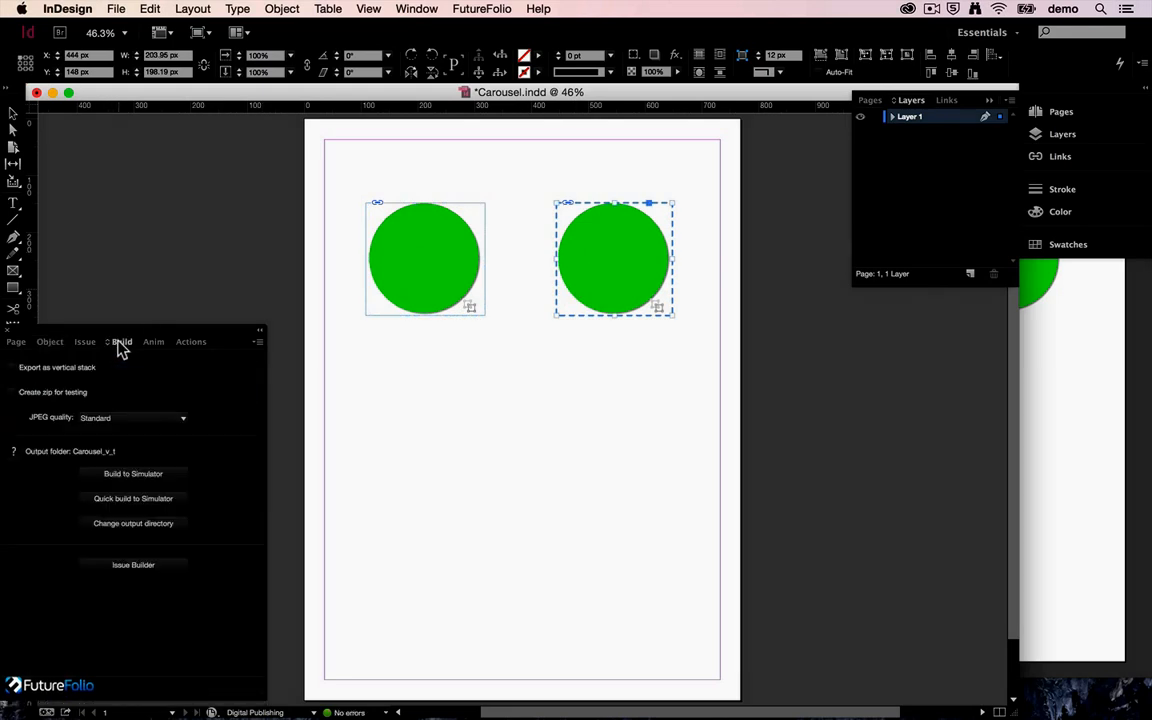
pyautogui.click(125, 475)
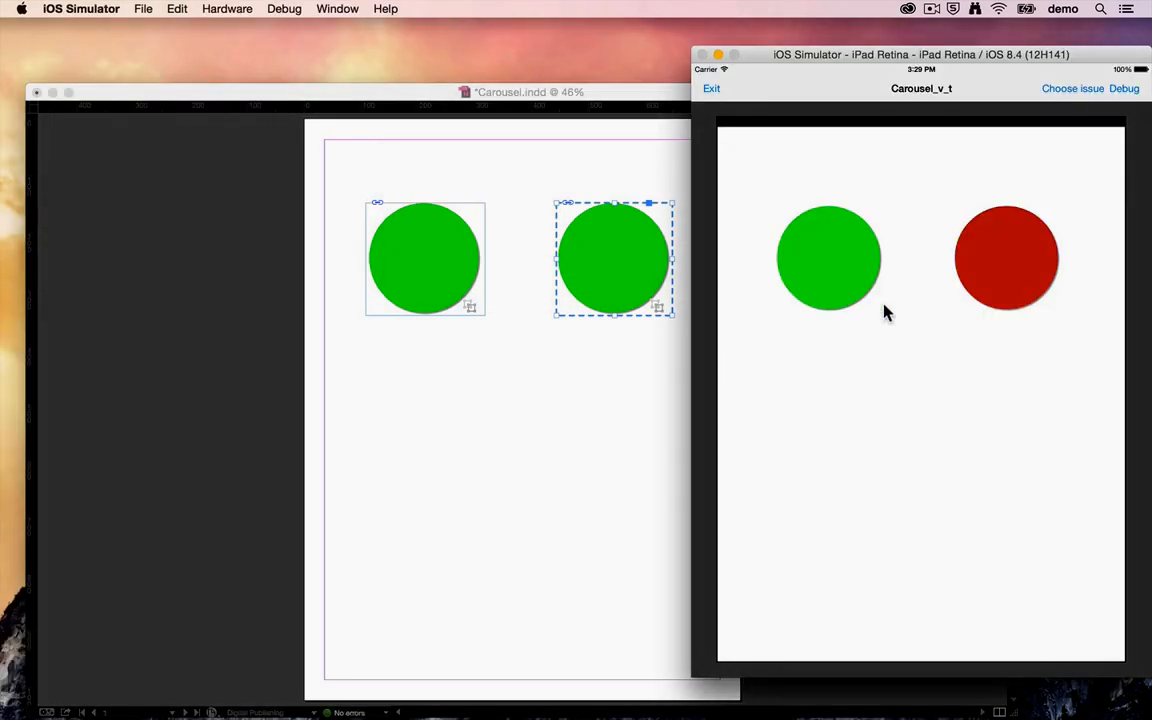
pyautogui.click(843, 266)
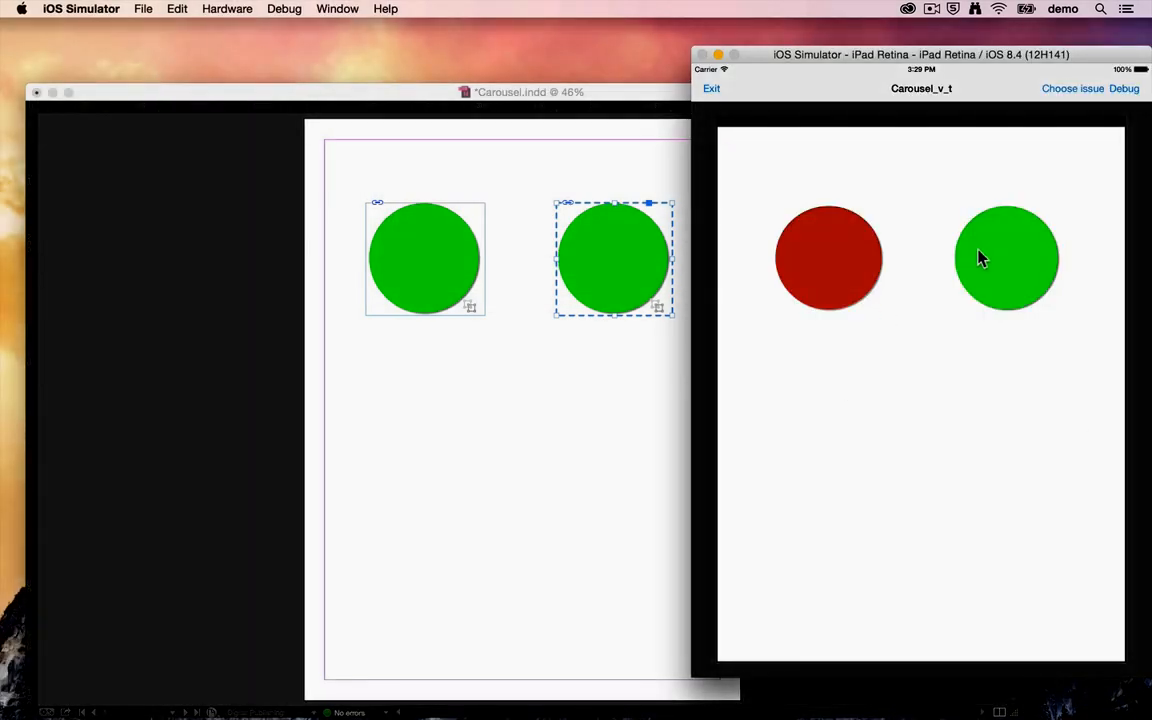
pyautogui.click(980, 258)
pyautogui.click(869, 262)
pyautogui.click(1015, 268)
# Switch back to InDesign, open the left Toggle object's Sound filename for editing and show the available image object types.
pyautogui.click(276, 312)
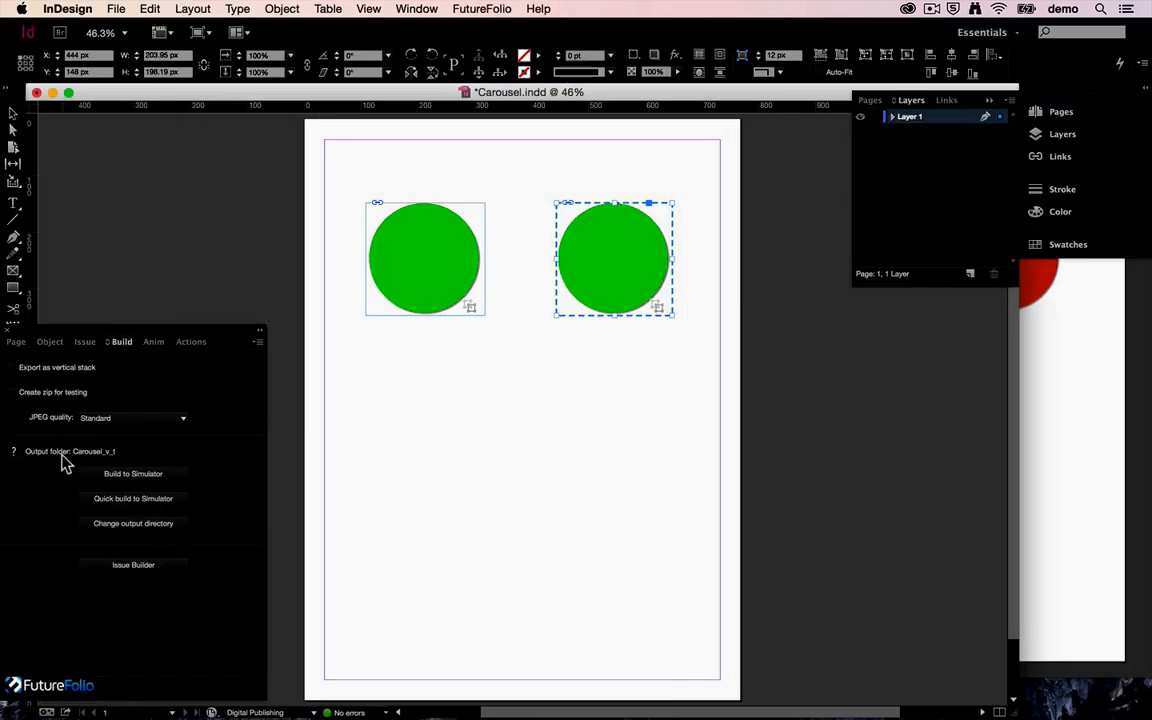
pyautogui.click(50, 343)
pyautogui.click(447, 237)
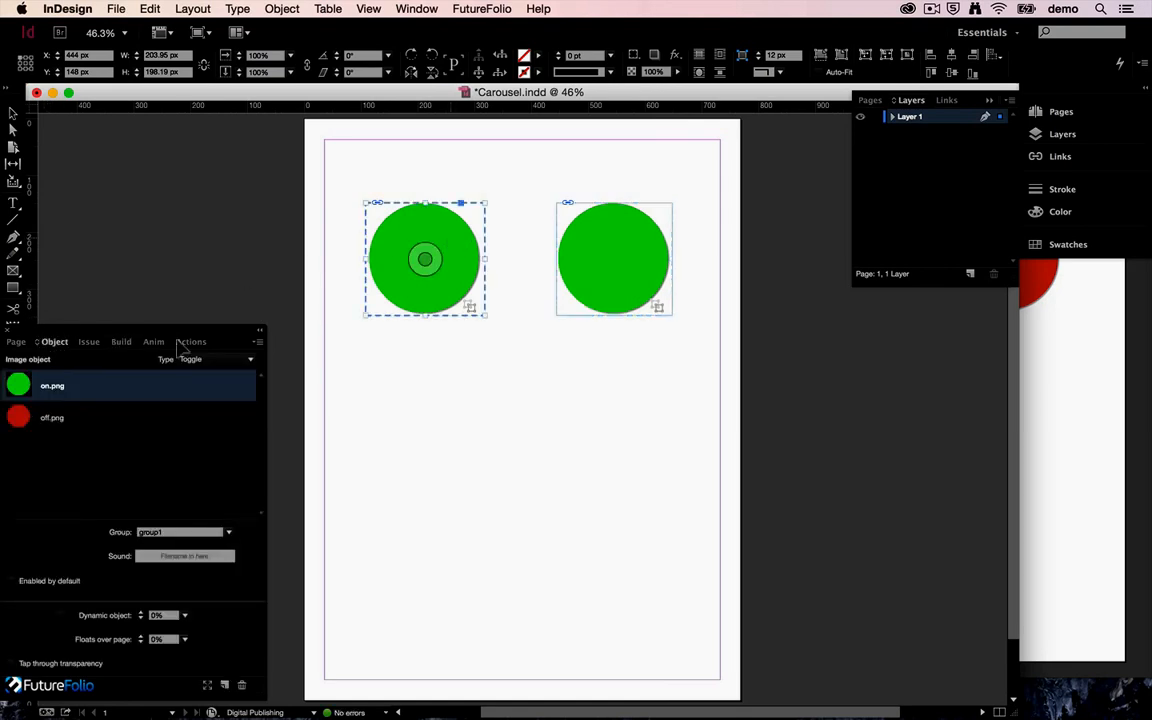
pyautogui.click(183, 564)
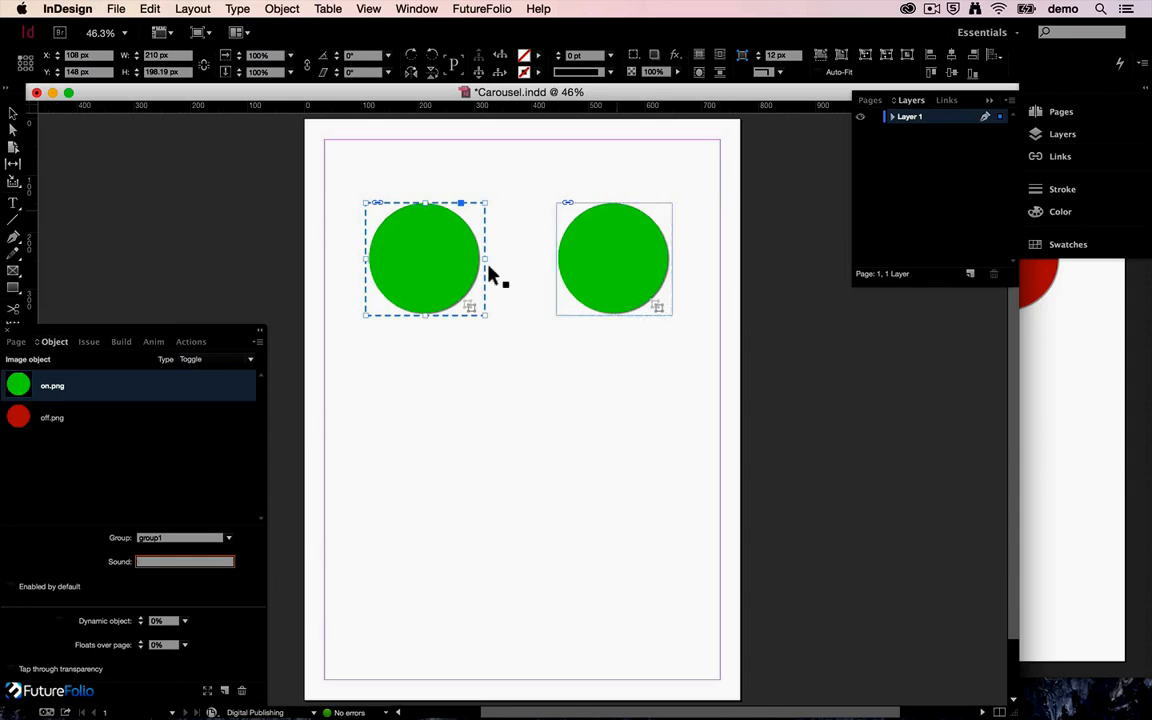
pyautogui.keyDown('shift'); pyautogui.click(566, 218); pyautogui.keyUp('shift')
pyautogui.keyDown('shift'); pyautogui.click(564, 212); pyautogui.keyUp('shift')
pyautogui.click(248, 360)
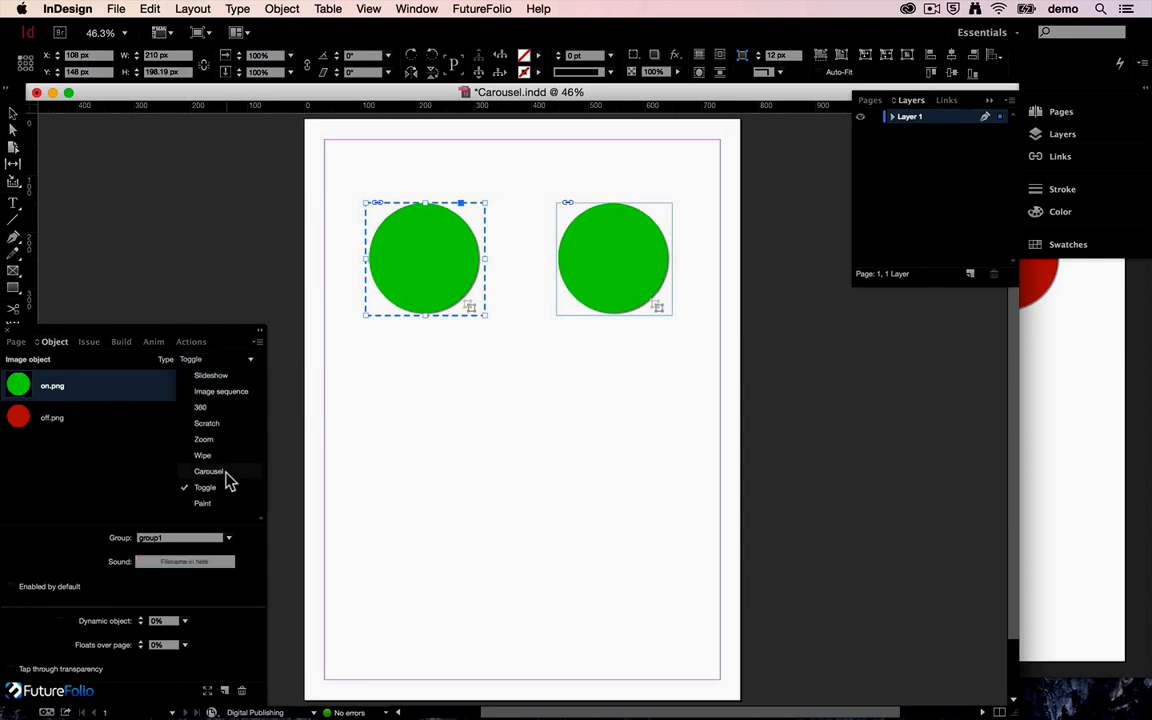